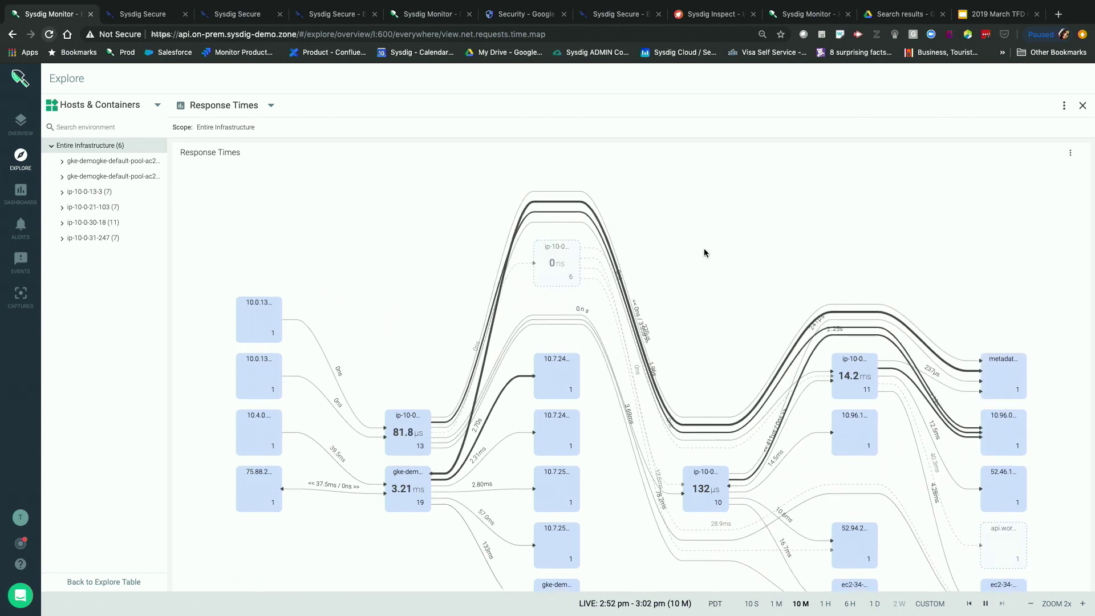
Step: Group the response time map by Deployments and Pods (starting with Clusters) and expand cluster-gke in the infrastructure tree
{"action": "left_click", "coordinate": [569, 391]}
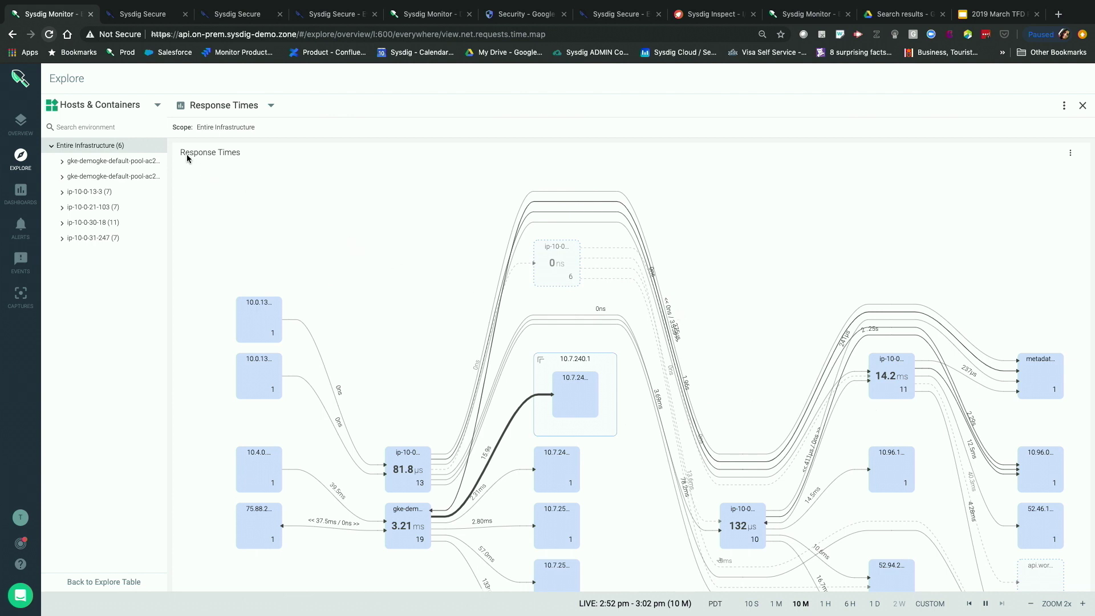
{"action": "left_click", "coordinate": [155, 111]}
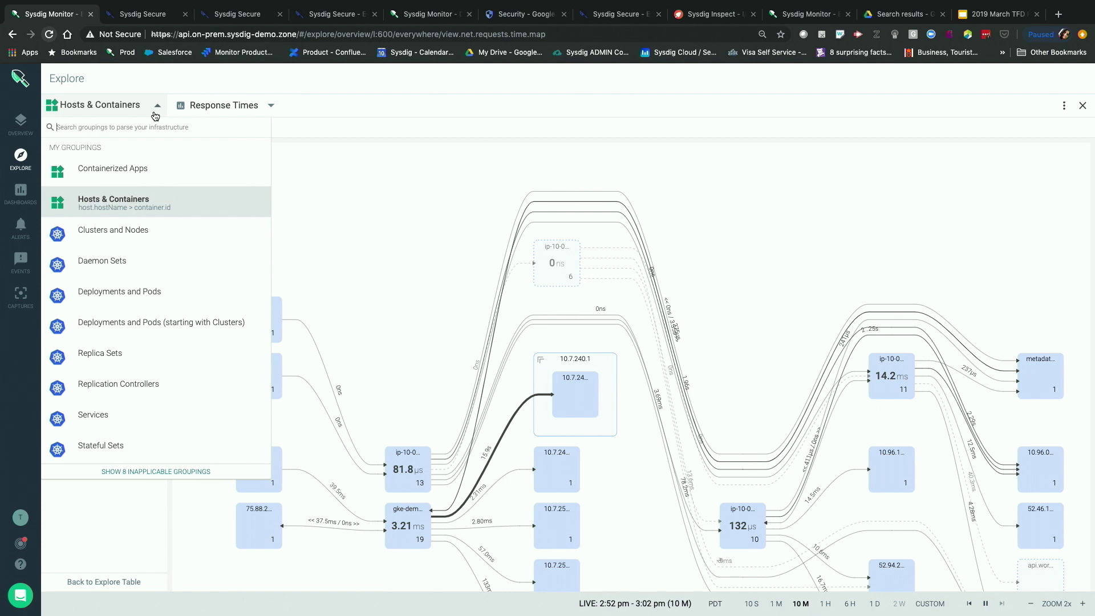
{"action": "left_click", "coordinate": [118, 319]}
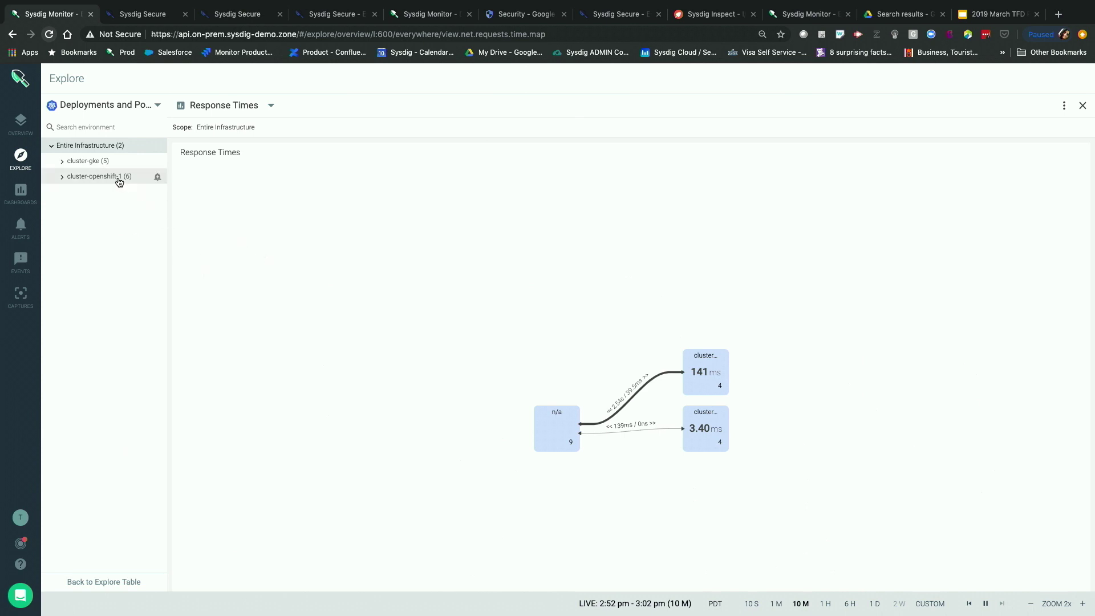
{"action": "left_click", "coordinate": [62, 163]}
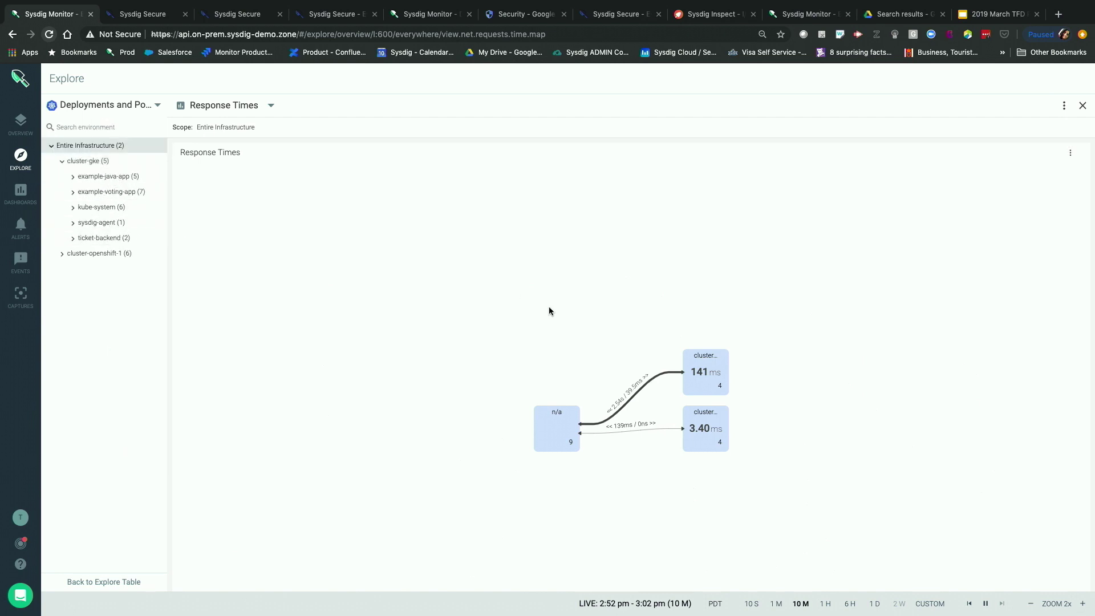
Step: Drill down the response time map through cluster-gke, example-java-app, javaapp and its pod to the container's processes, using the map's view controls
{"action": "left_click", "coordinate": [725, 390]}
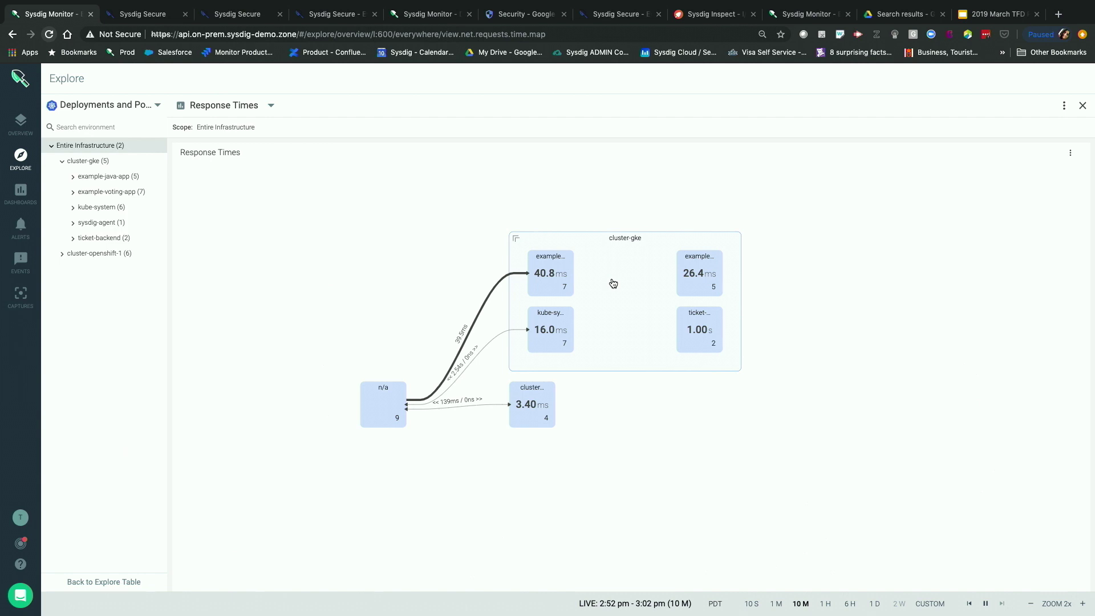
{"action": "left_click", "coordinate": [722, 297]}
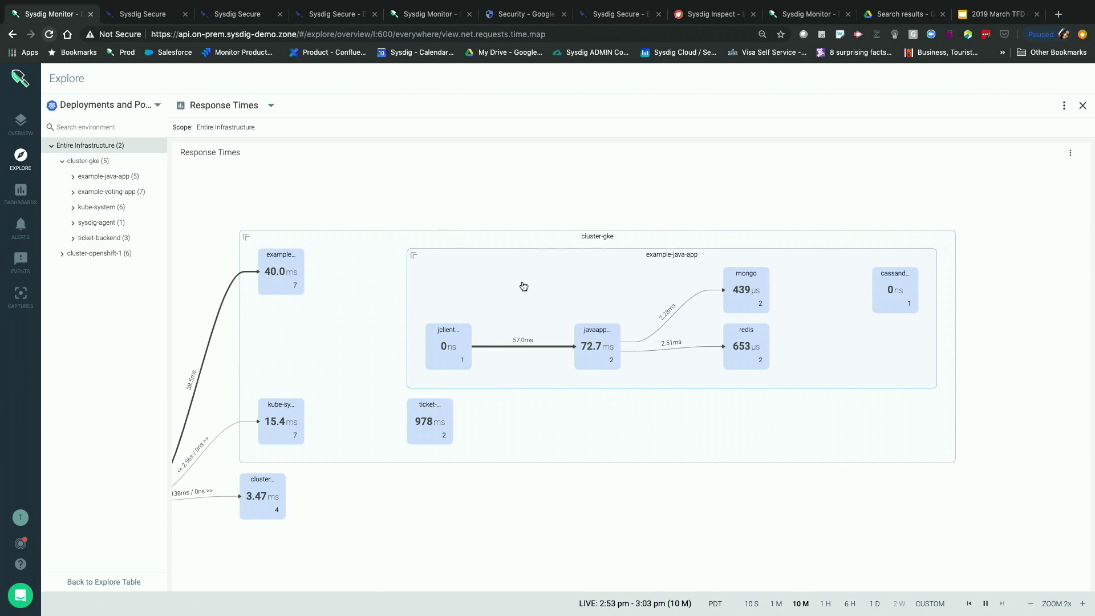
{"action": "left_click", "coordinate": [618, 366]}
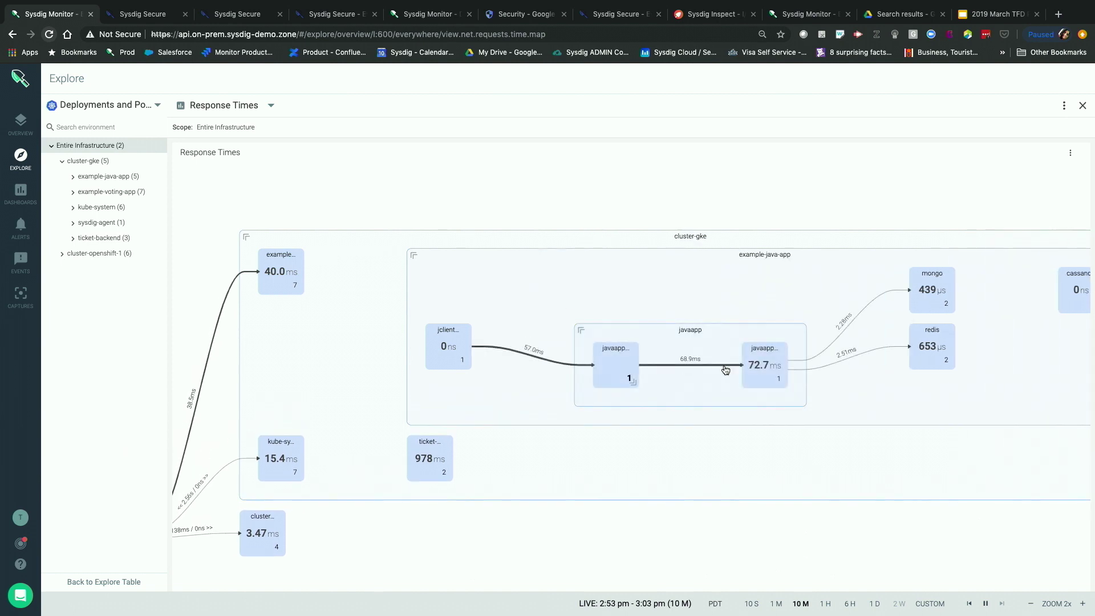
{"action": "left_click", "coordinate": [783, 384]}
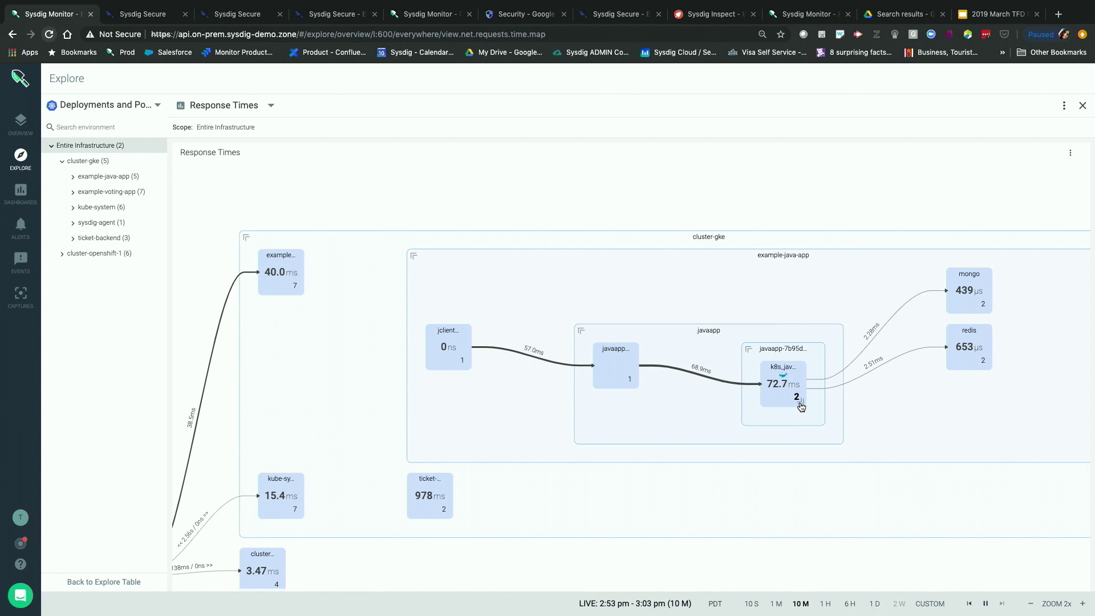
{"action": "left_click", "coordinate": [802, 406]}
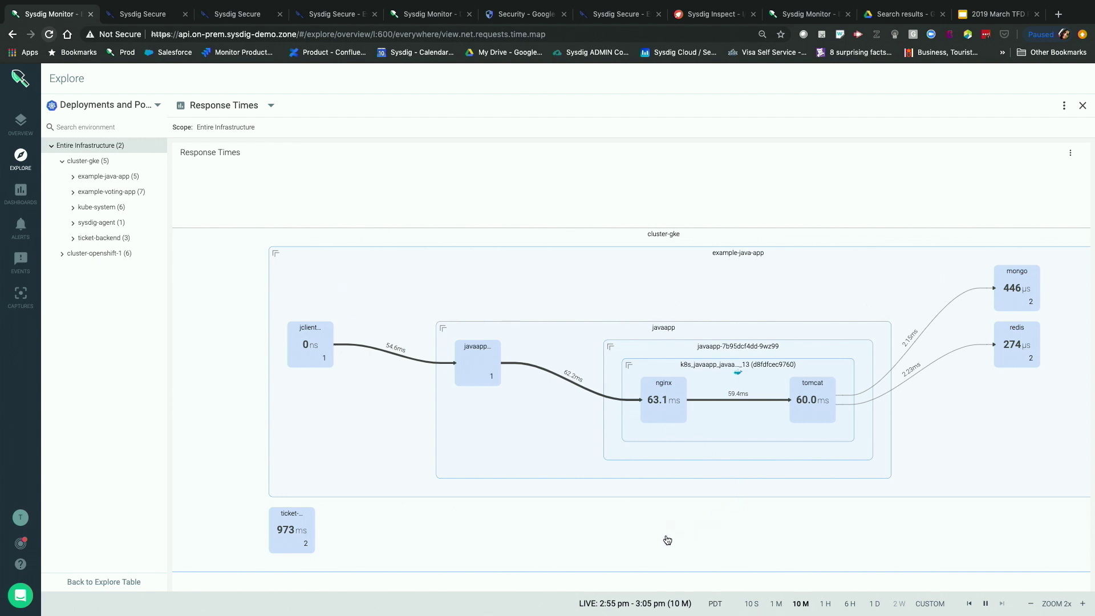
{"action": "scroll", "coordinate": [660, 543], "scroll_direction": "down", "scroll_amount": 1}
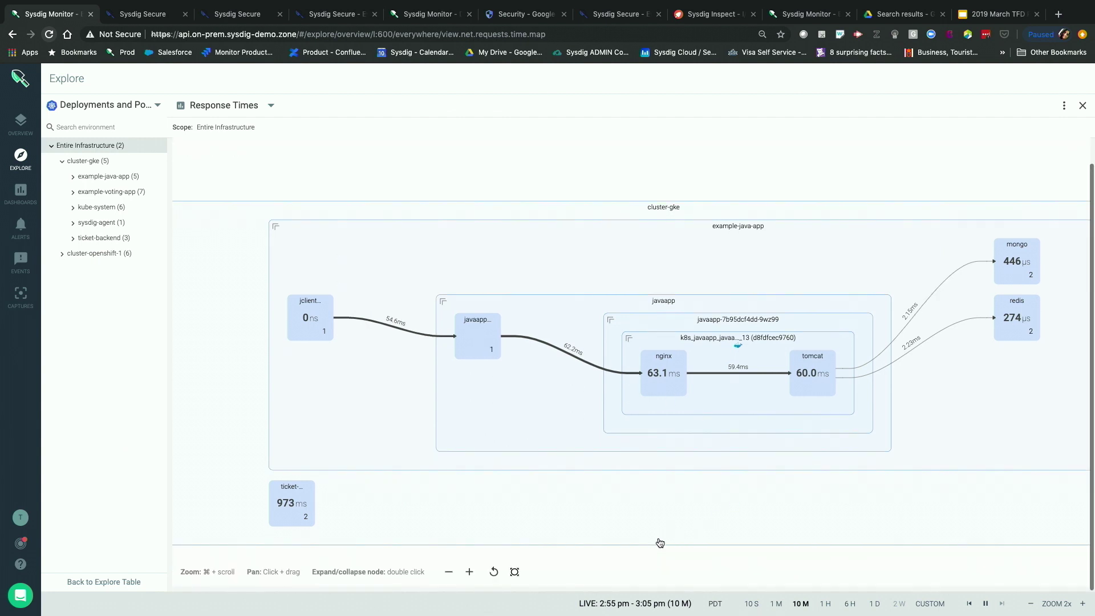
{"action": "left_click", "coordinate": [515, 573]}
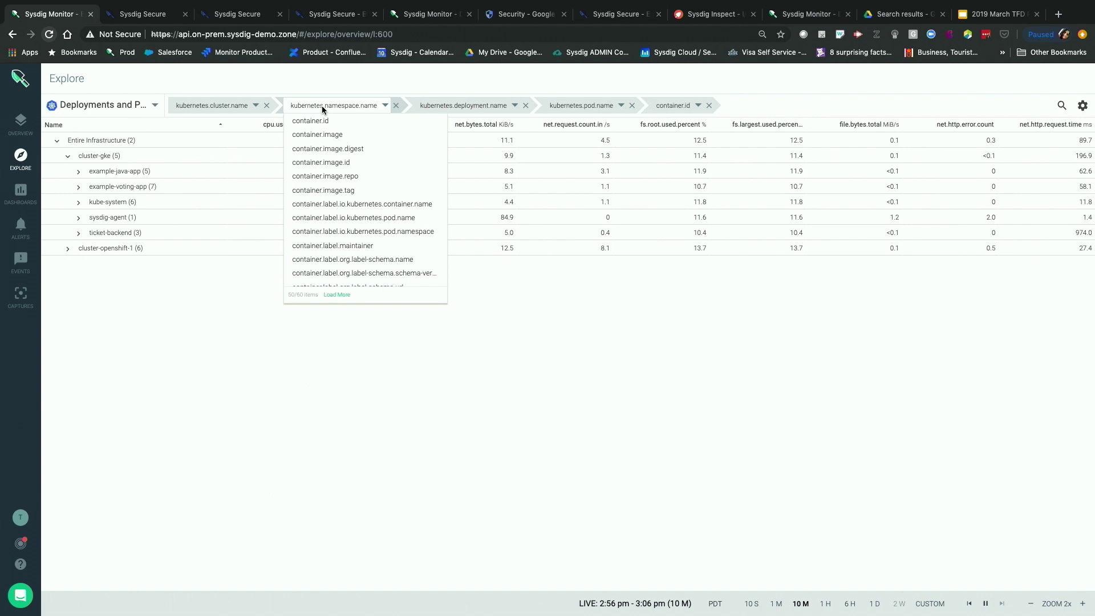
Step: Close the namespace grouping list and open the Response Times view for Entire Infrastructure from the Explore table
{"action": "left_click", "coordinate": [150, 286]}
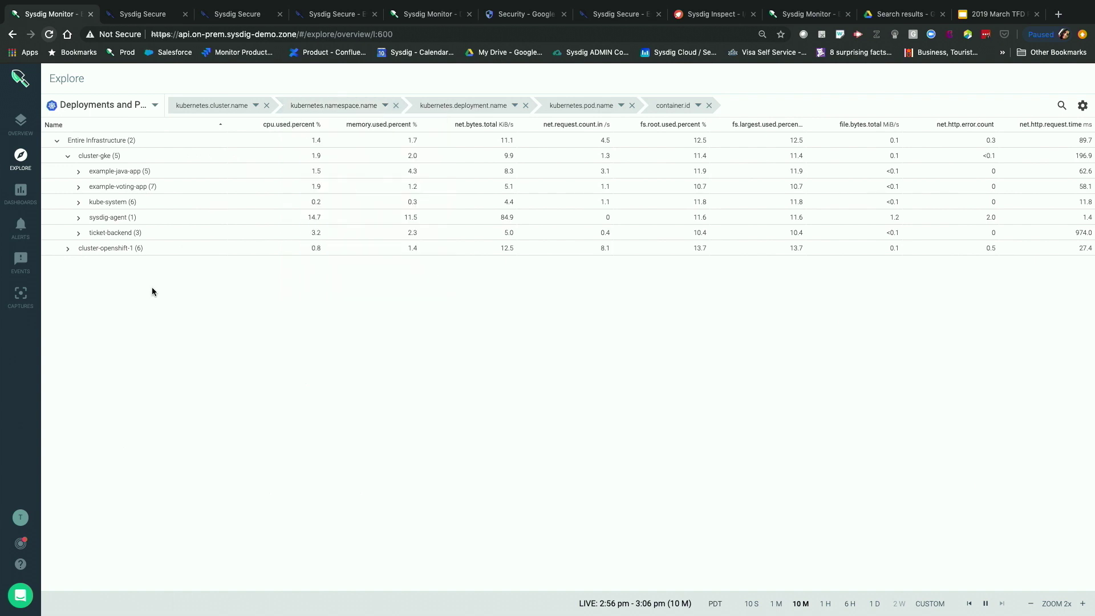
{"action": "left_click", "coordinate": [135, 140]}
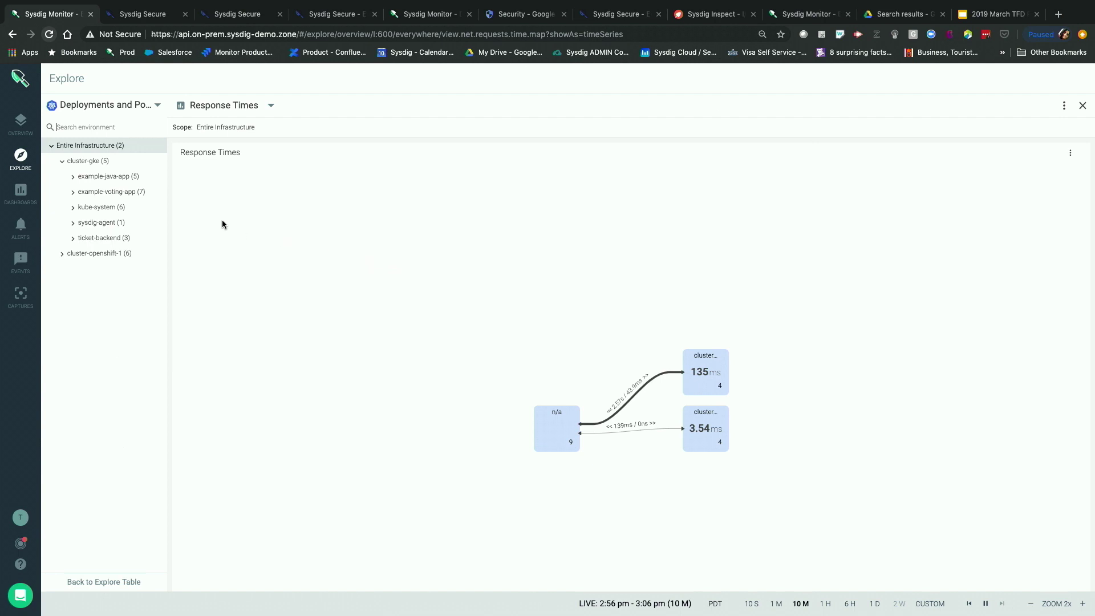
Step: Open the Kubernetes Clusters overview and review its event feed past the ticket-backend 0.2 deployment and back to the newest events
{"action": "mouse_move", "coordinate": [36, 137]}
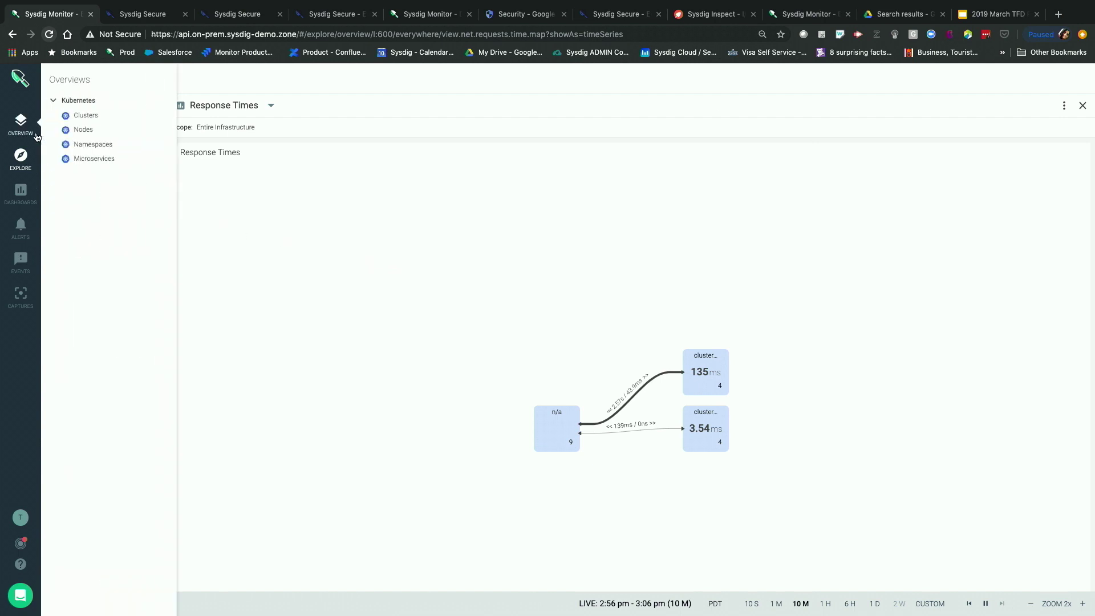
{"action": "left_click", "coordinate": [85, 117]}
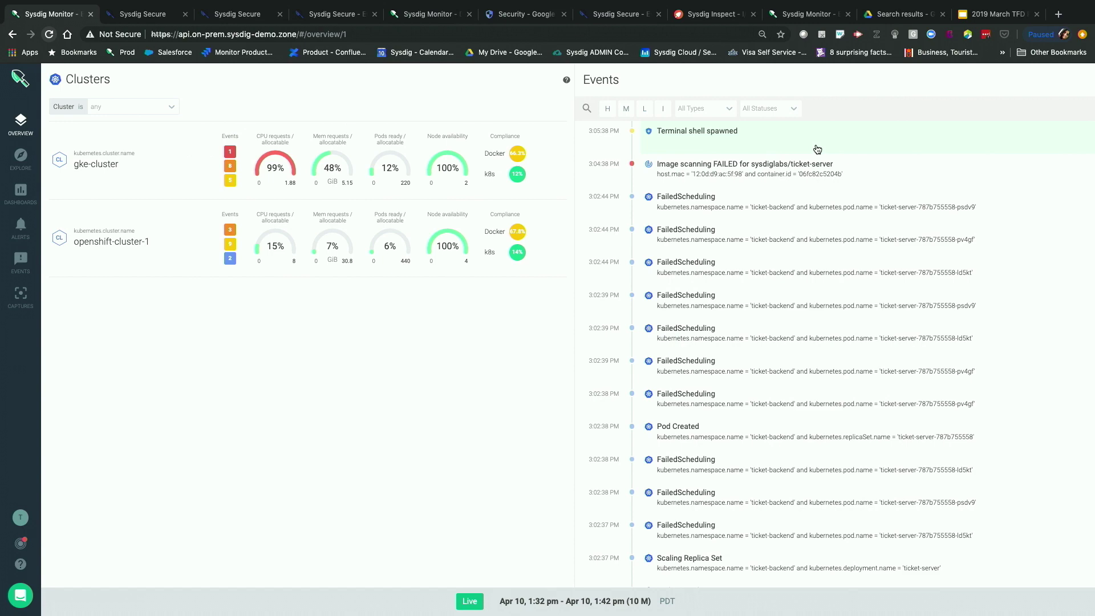
{"action": "scroll", "coordinate": [803, 247], "scroll_direction": "down", "scroll_amount": 6}
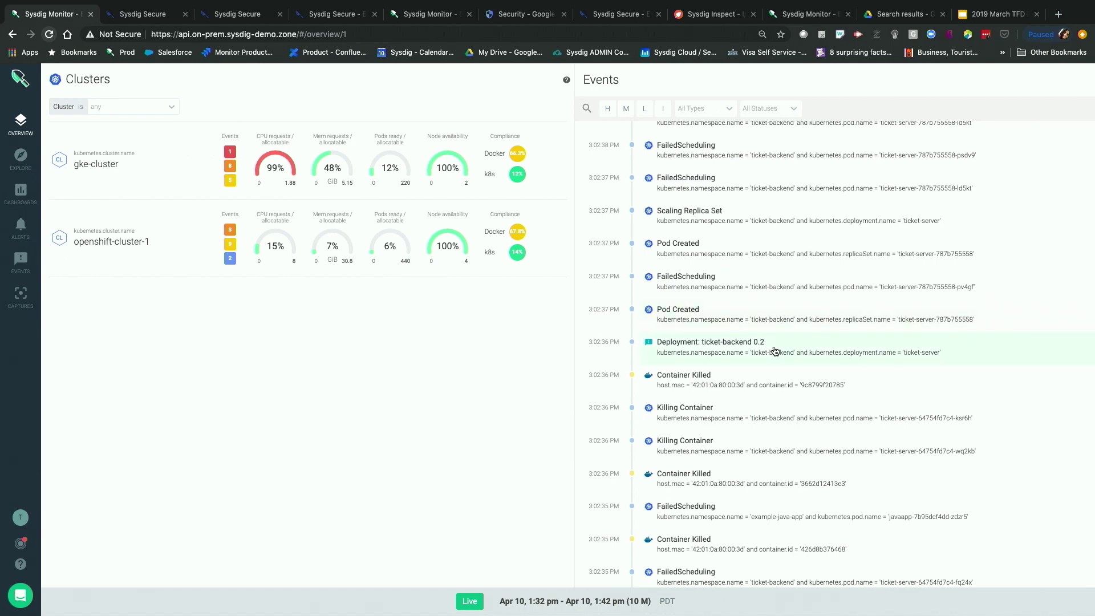
{"action": "scroll", "coordinate": [775, 351], "scroll_direction": "down", "scroll_amount": 3}
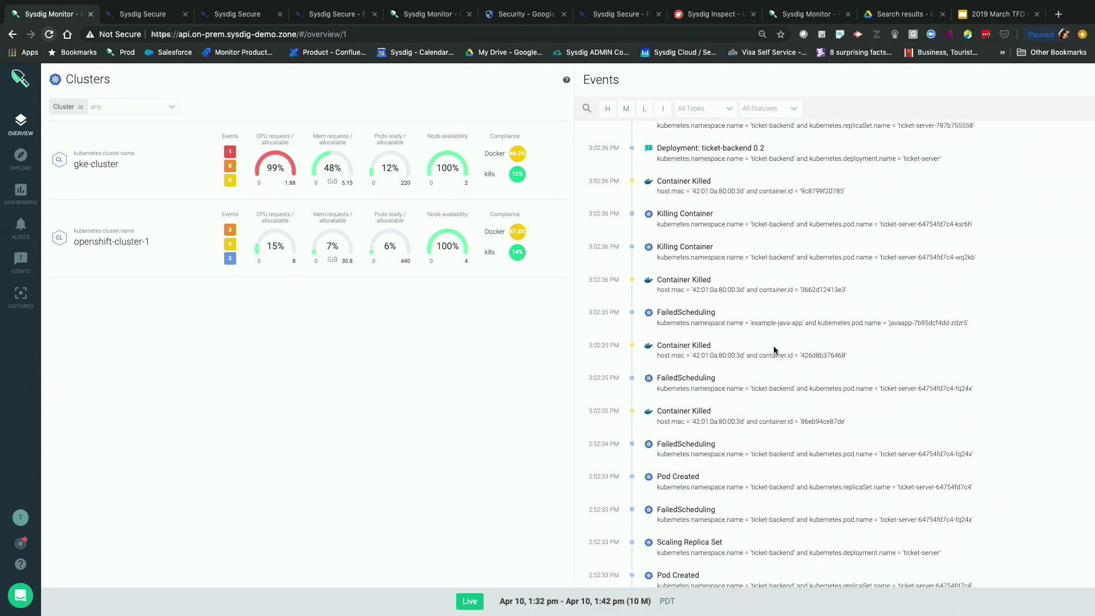
{"action": "scroll", "coordinate": [774, 350], "scroll_direction": "up", "scroll_amount": 5}
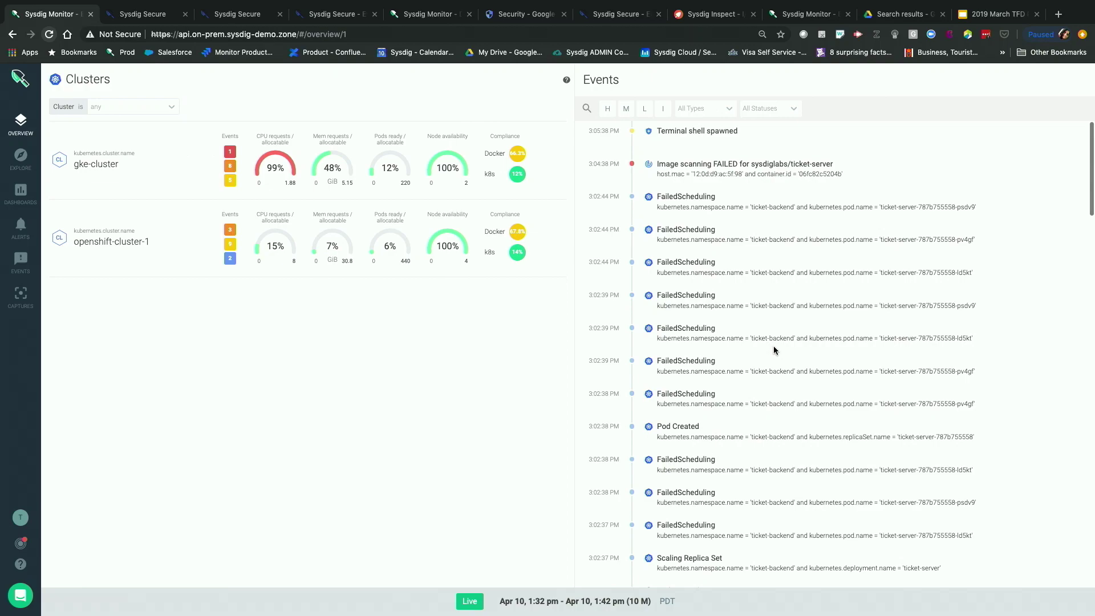
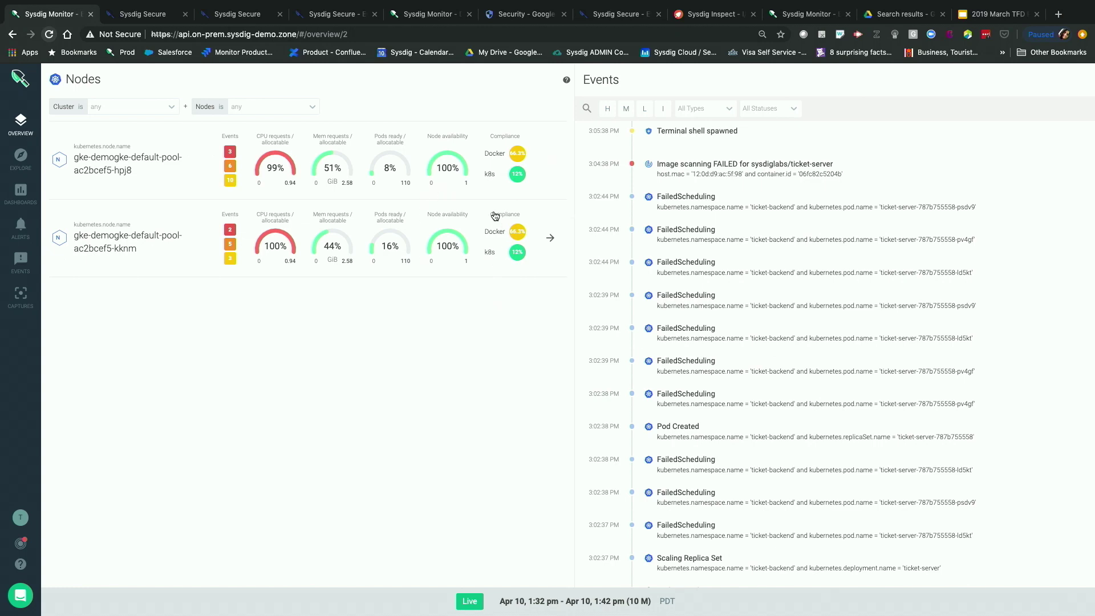
Step: Open the Docker Compliance Report of node gke-demogke-default-pool-ac2bcef5-hpj8 and review the Host Configuration and Docker daemon configuration files checks
{"action": "left_click", "coordinate": [551, 163]}
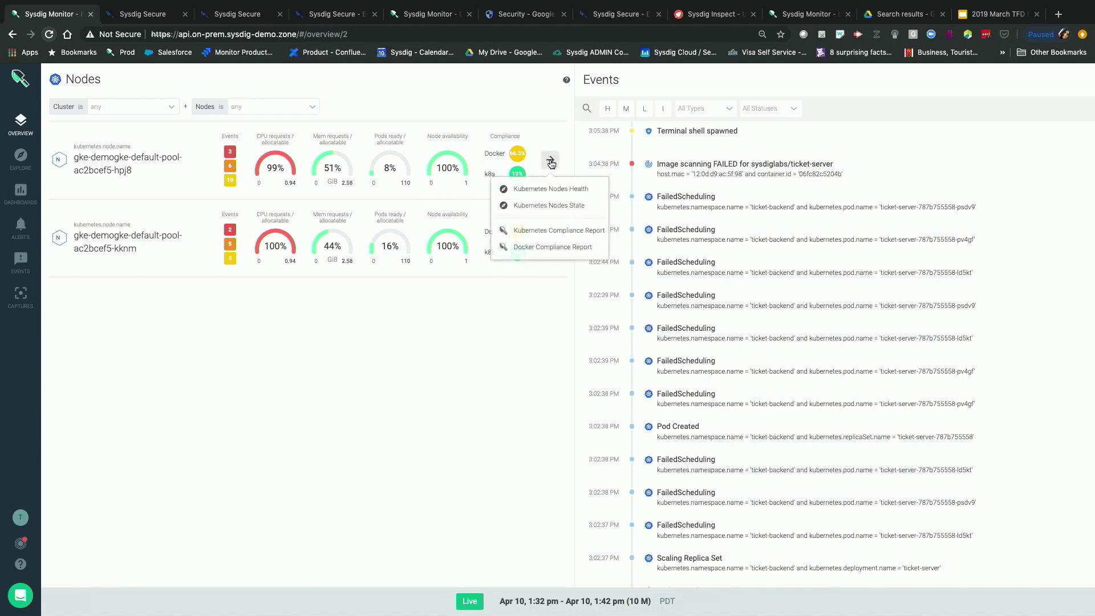
{"action": "left_click", "coordinate": [546, 248]}
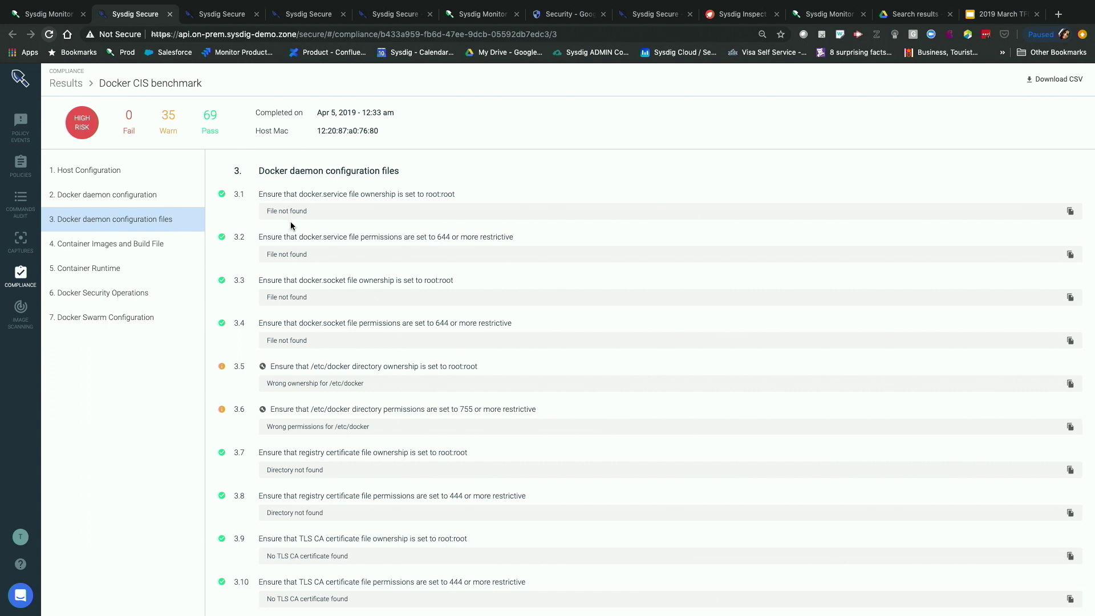
{"action": "scroll", "coordinate": [290, 222], "scroll_direction": "down", "scroll_amount": 3}
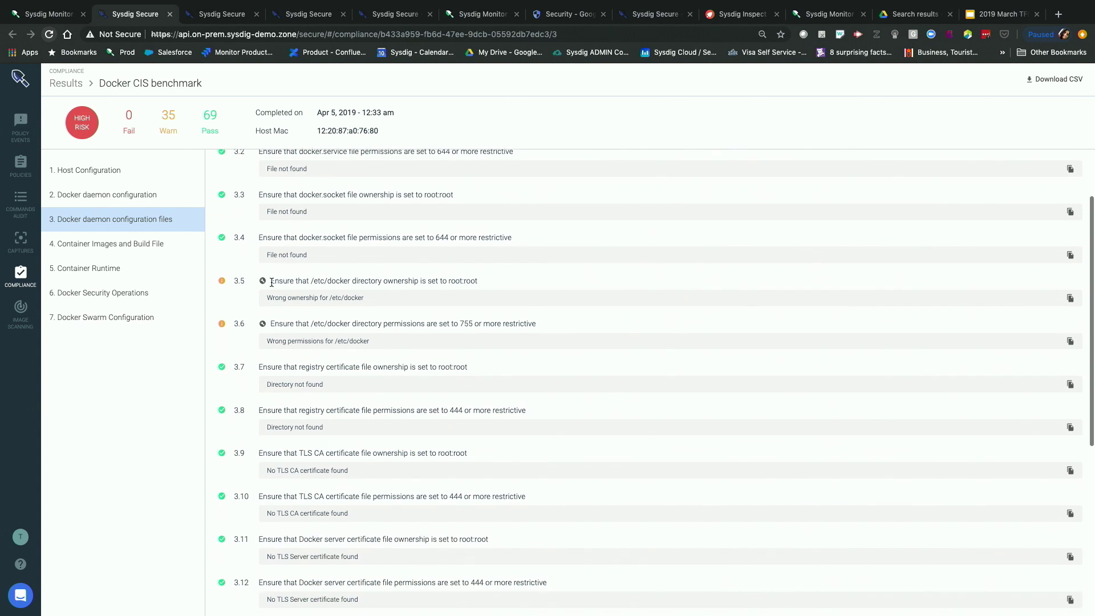
{"action": "mouse_move", "coordinate": [261, 283]}
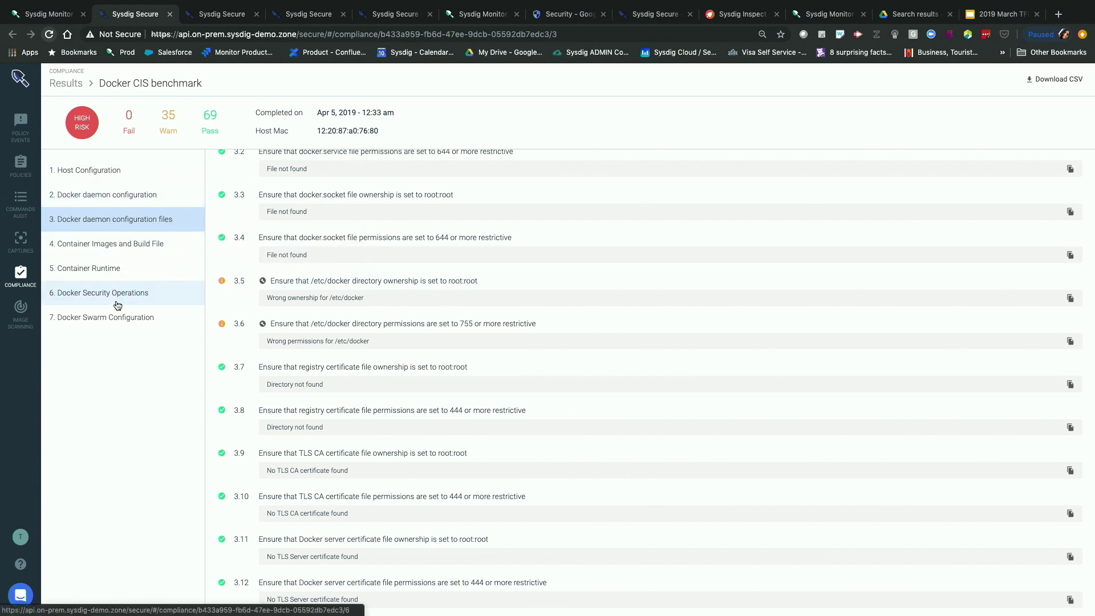
{"action": "left_click", "coordinate": [119, 173]}
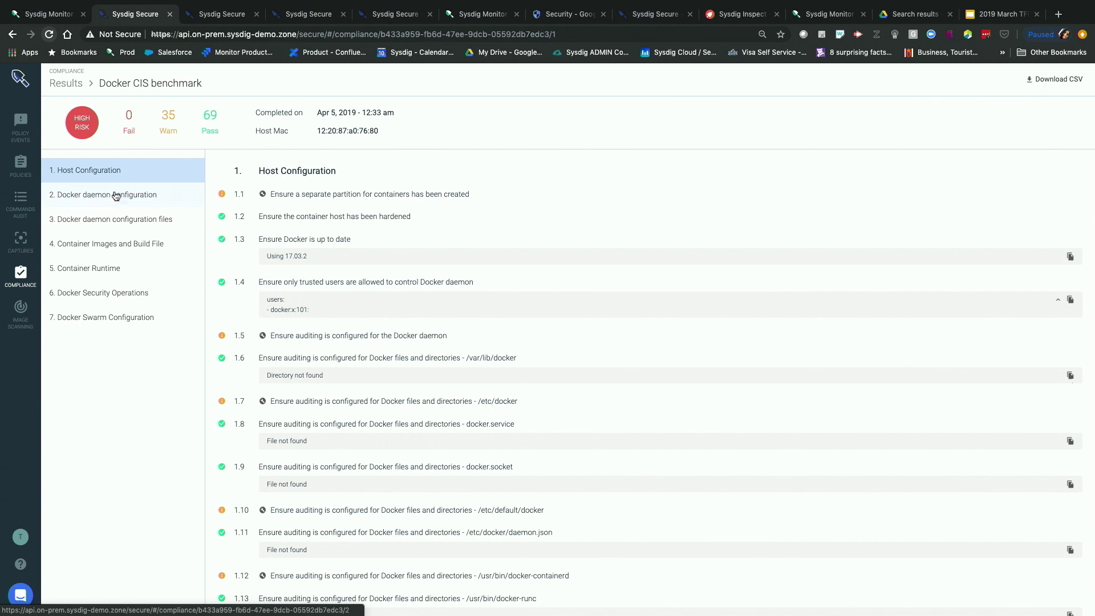
{"action": "left_click", "coordinate": [114, 225]}
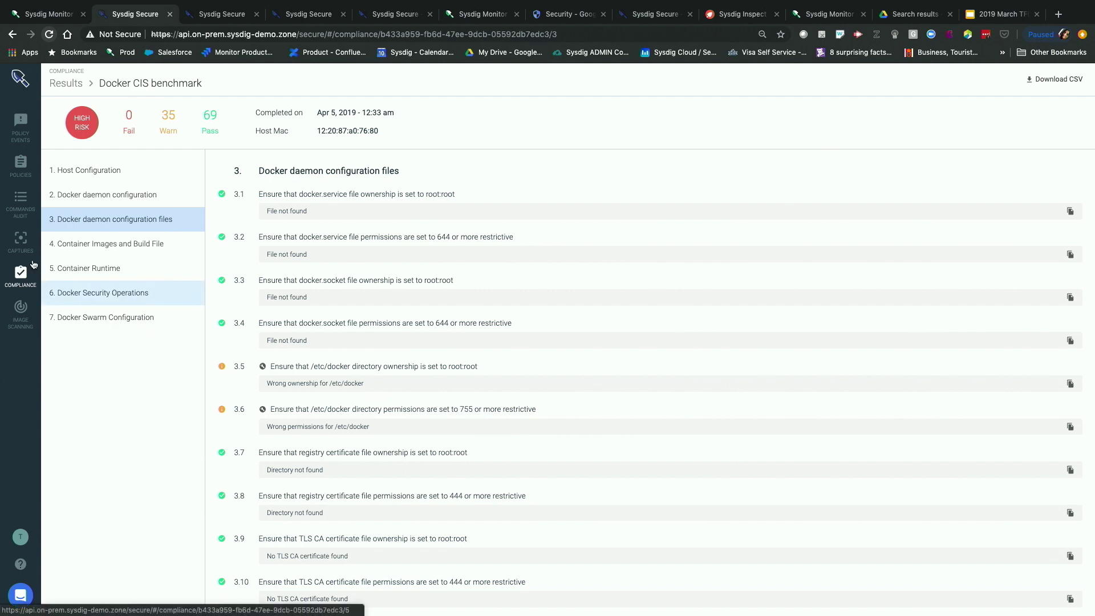
Step: Search the Commands Audit over the 2 W range for /etc/docker and open the details of the vi /etc/docker/daemon.json command
{"action": "left_click", "coordinate": [21, 208]}
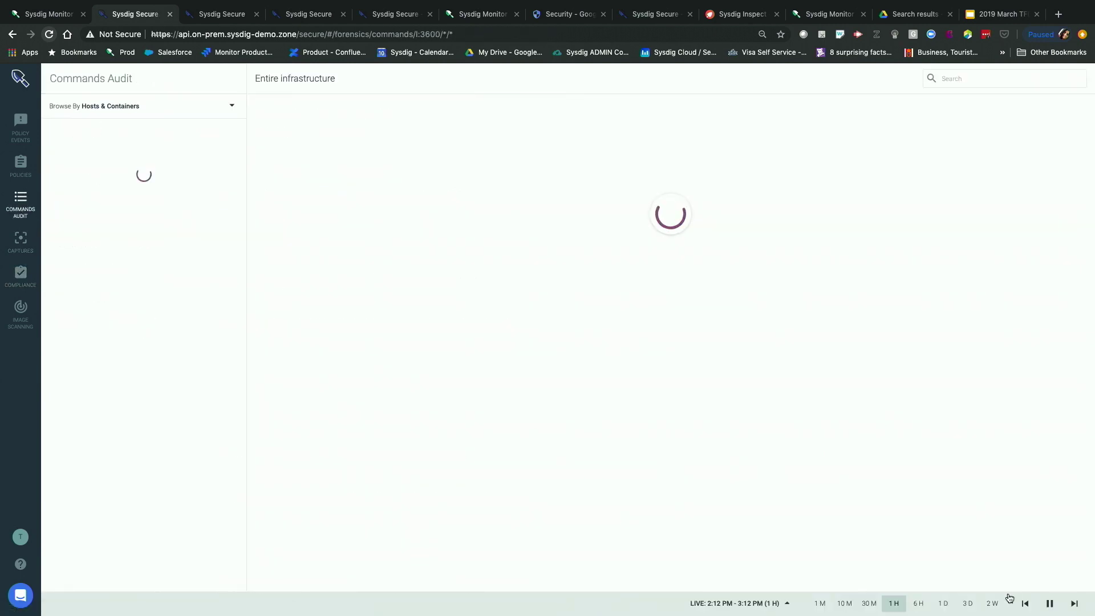
{"action": "left_click", "coordinate": [992, 604]}
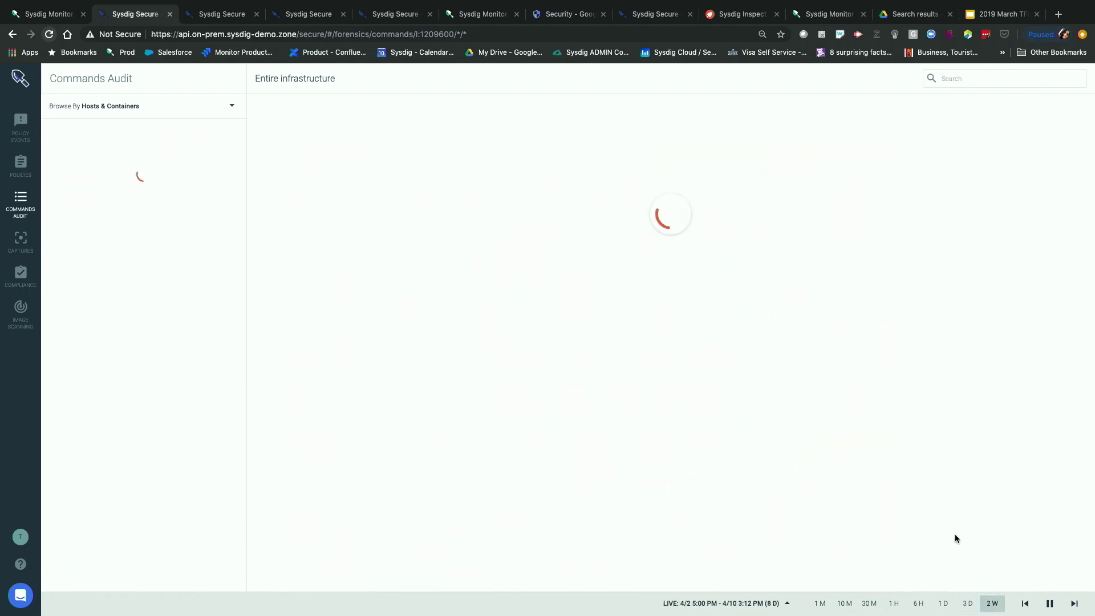
{"action": "left_click", "coordinate": [967, 80]}
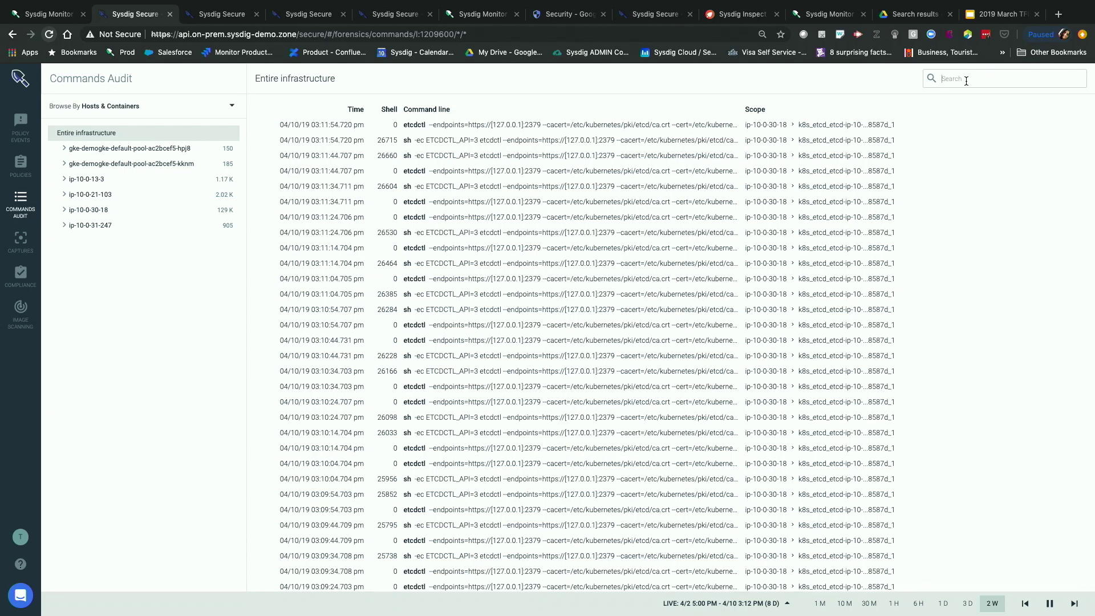
{"action": "type", "text": "/"}
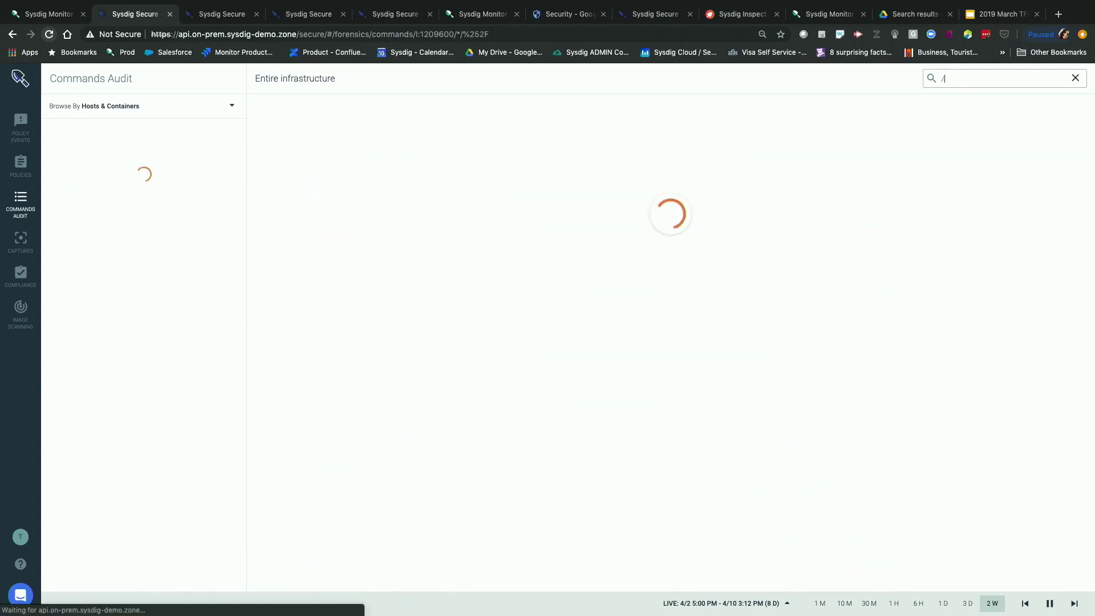
{"action": "type", "text": "etc/docker"}
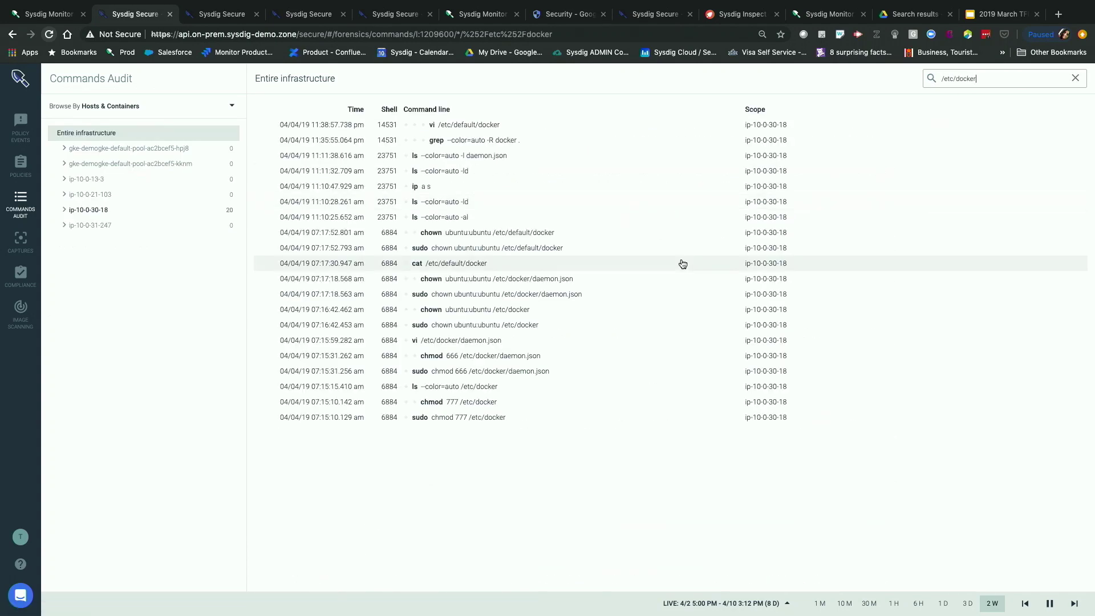
{"action": "left_click", "coordinate": [454, 340]}
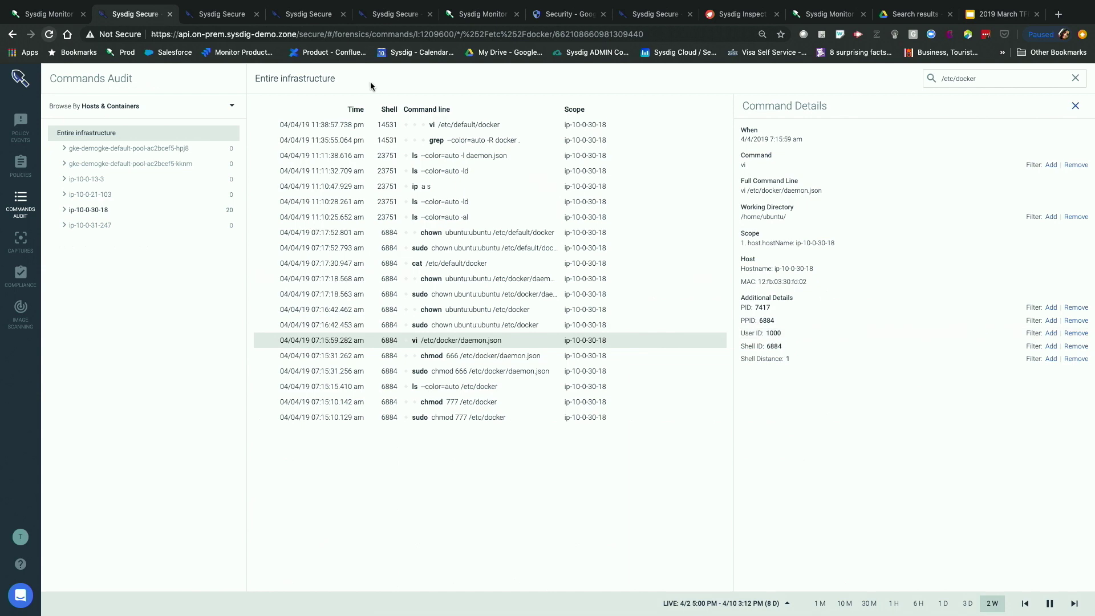
Step: Close the node's report options in the Sysdig Monitor overview and open Policy Events in Sysdig Secure
{"action": "left_click", "coordinate": [52, 16]}
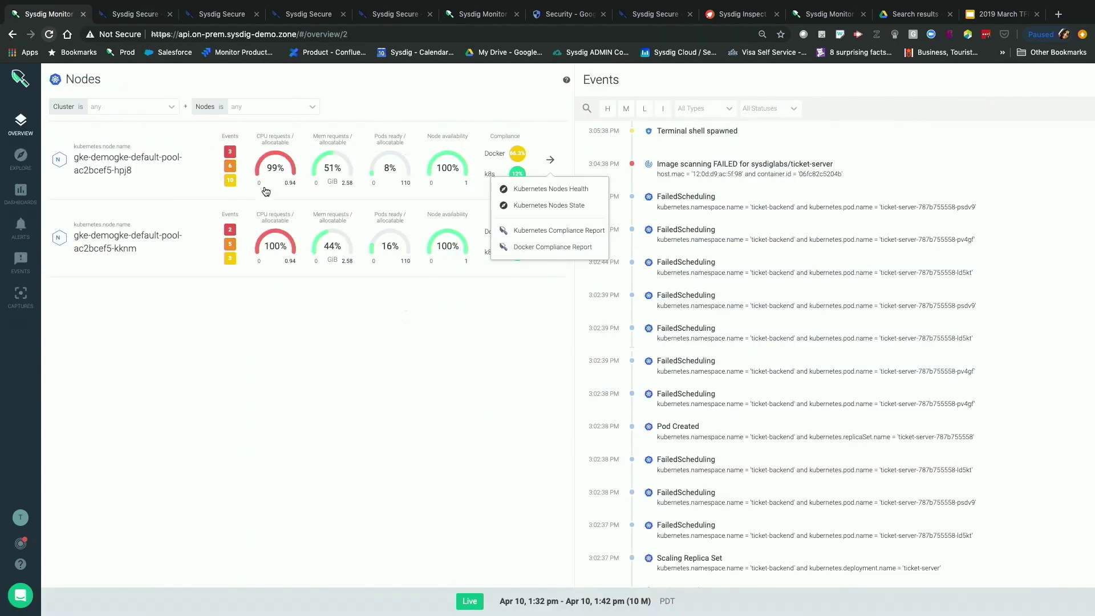
{"action": "left_click", "coordinate": [382, 377]}
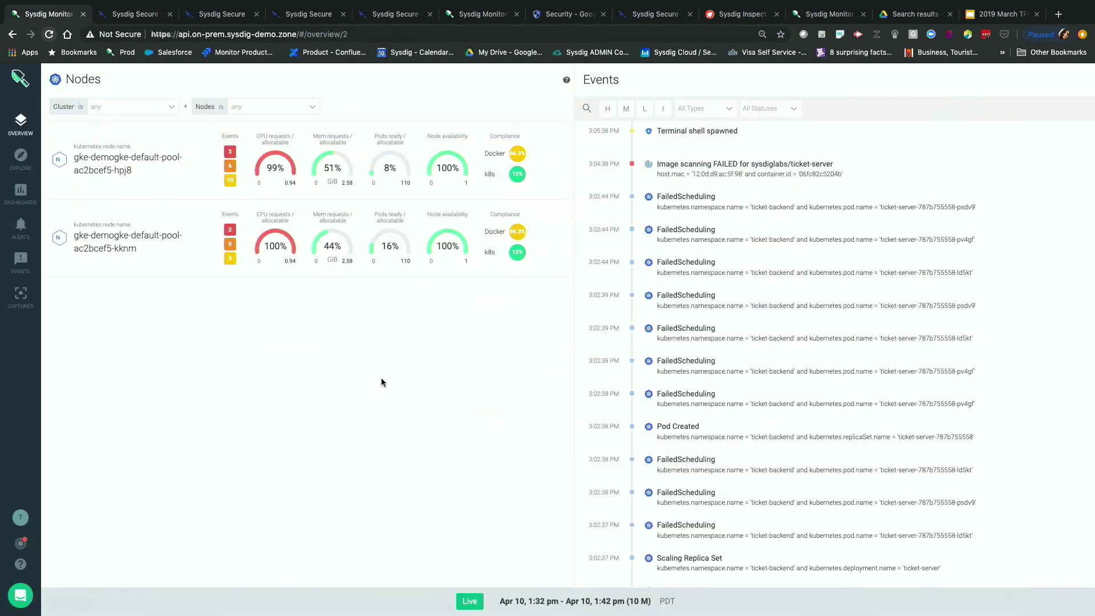
{"action": "left_click", "coordinate": [133, 19]}
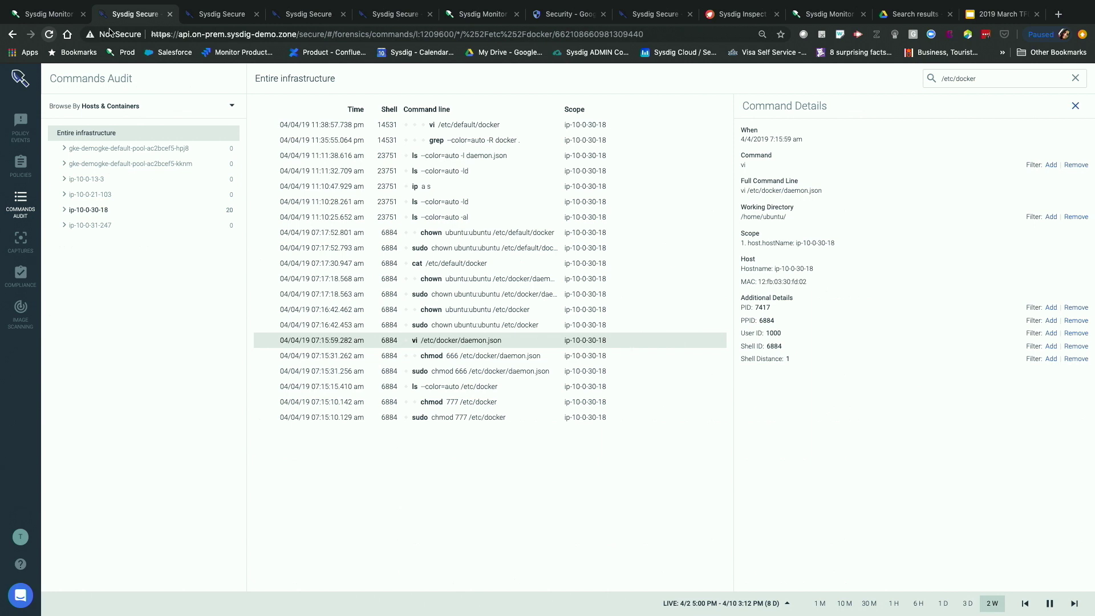
{"action": "left_click", "coordinate": [20, 135]}
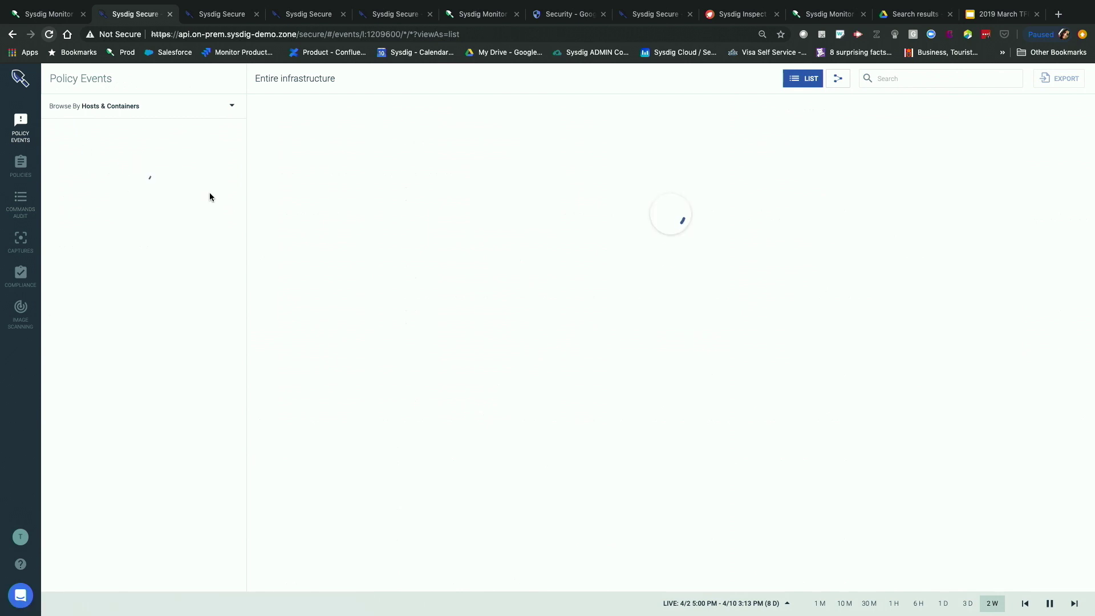
Step: Open the "Read sensitive file trusted after startup" policy and search its scope filter tags for "names"
{"action": "left_click", "coordinate": [20, 166]}
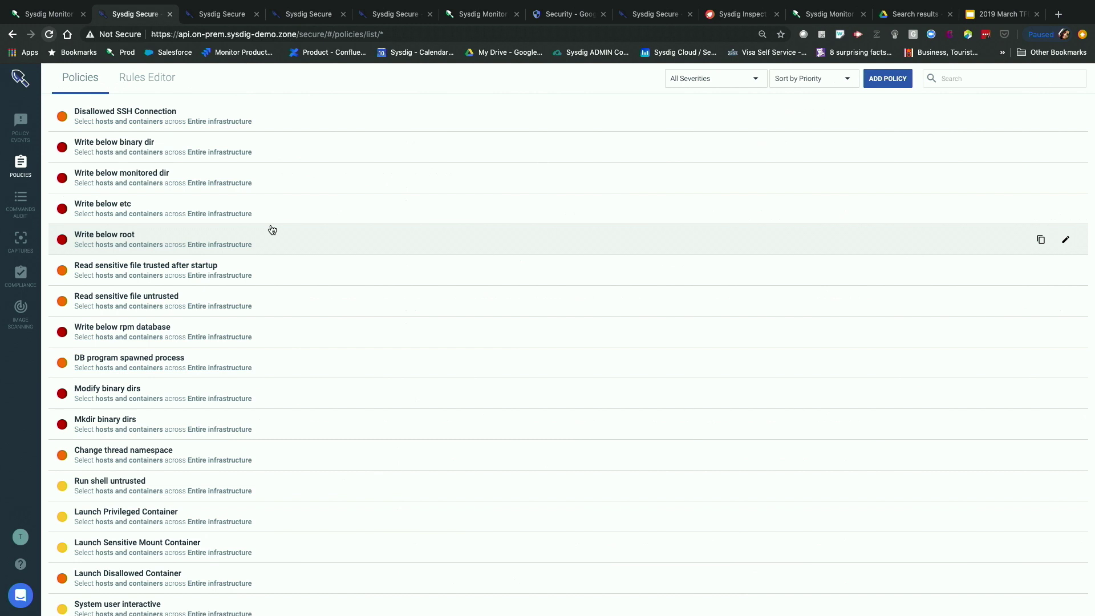
{"action": "left_click", "coordinate": [229, 265]}
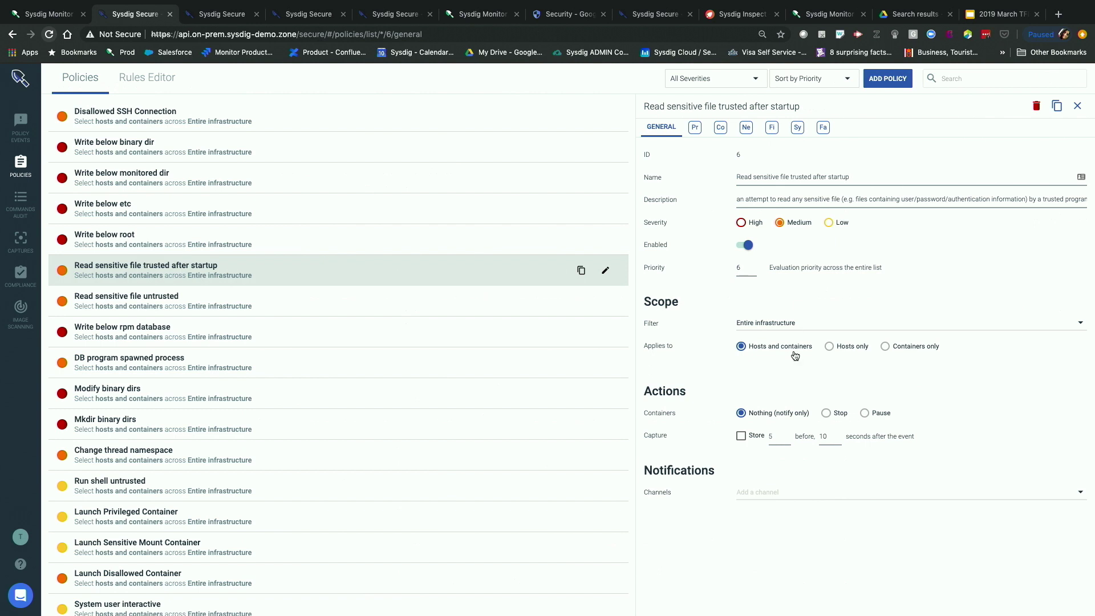
{"action": "left_click", "coordinate": [766, 321]}
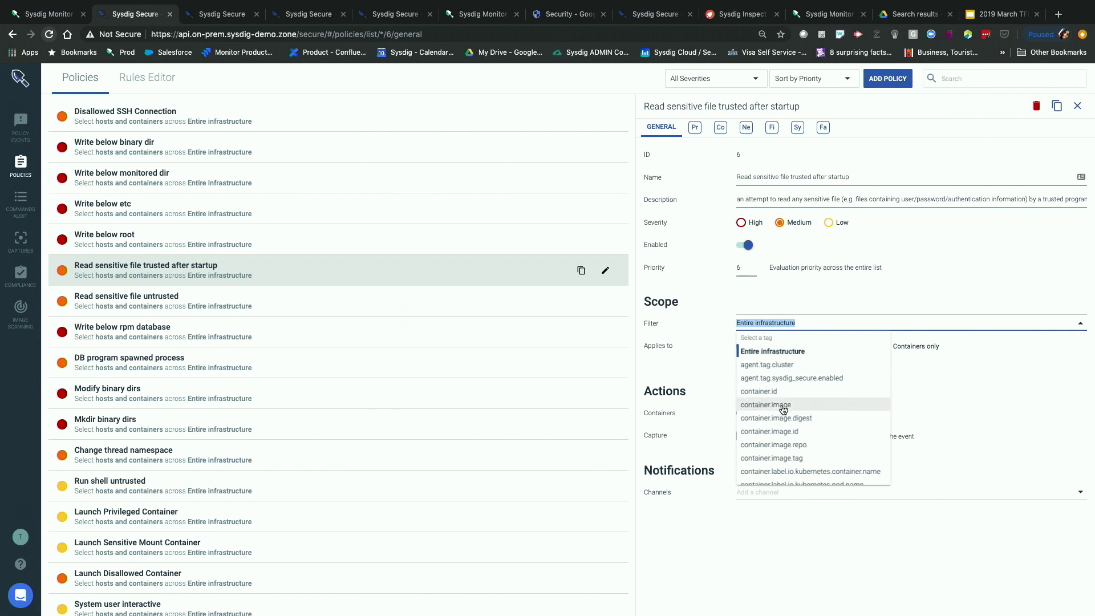
{"action": "type", "text": "names"}
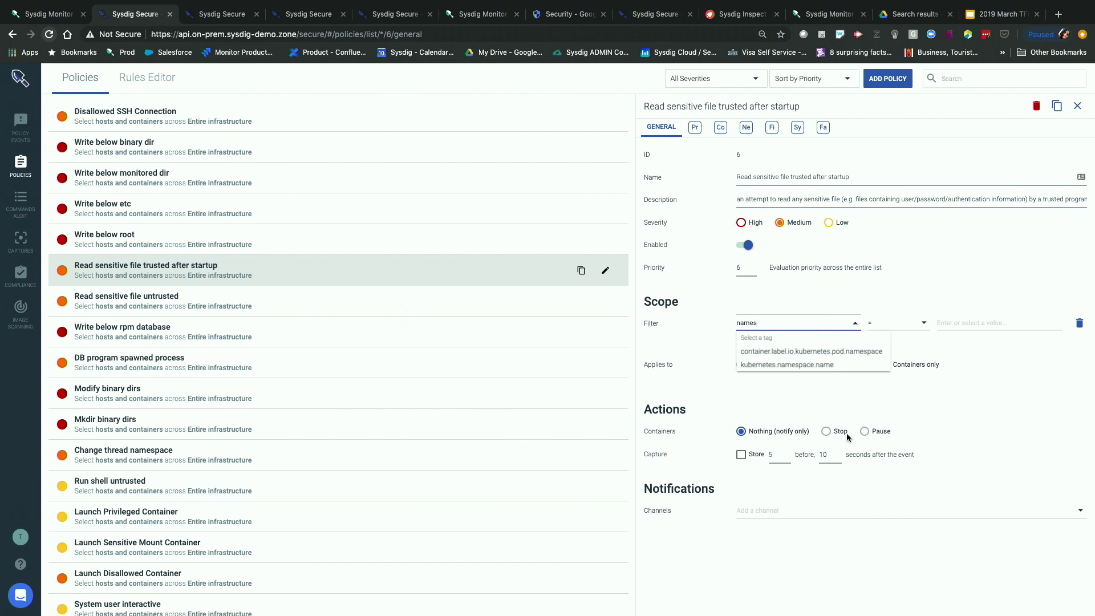
Step: Open the image scanning policy "Default Audit Policy - PCI" and review the gate options available for its first rule
{"action": "left_click", "coordinate": [21, 314]}
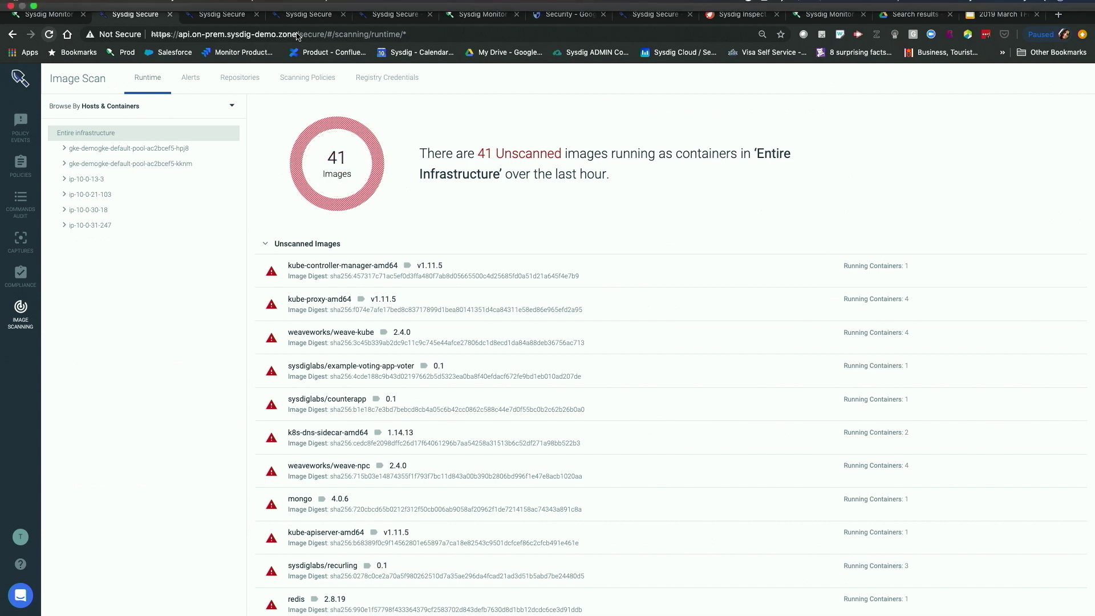
{"action": "left_click", "coordinate": [312, 84]}
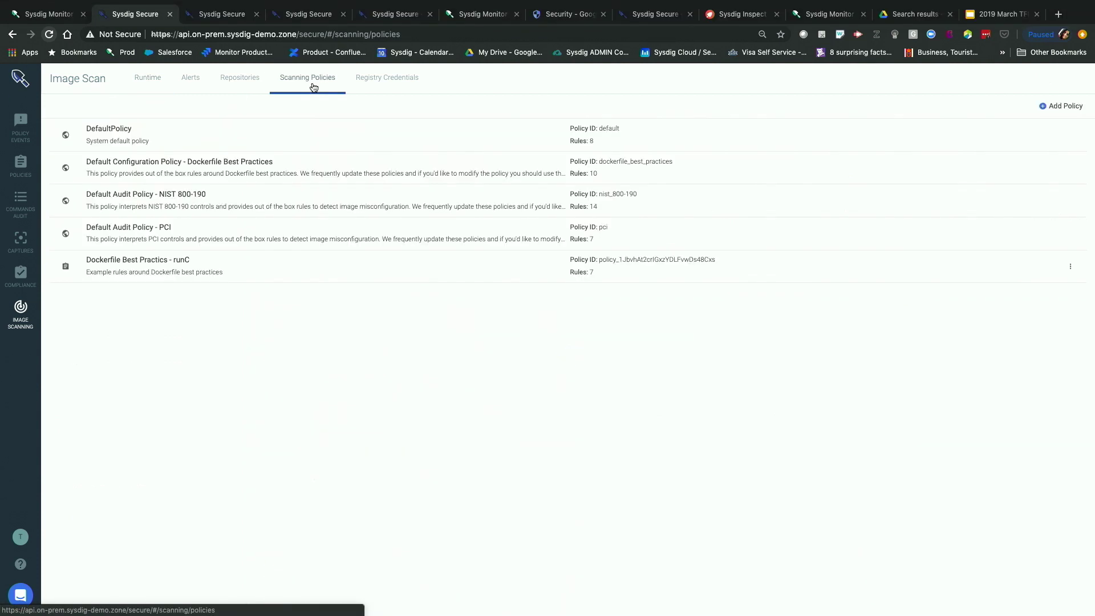
{"action": "left_click", "coordinate": [198, 226]}
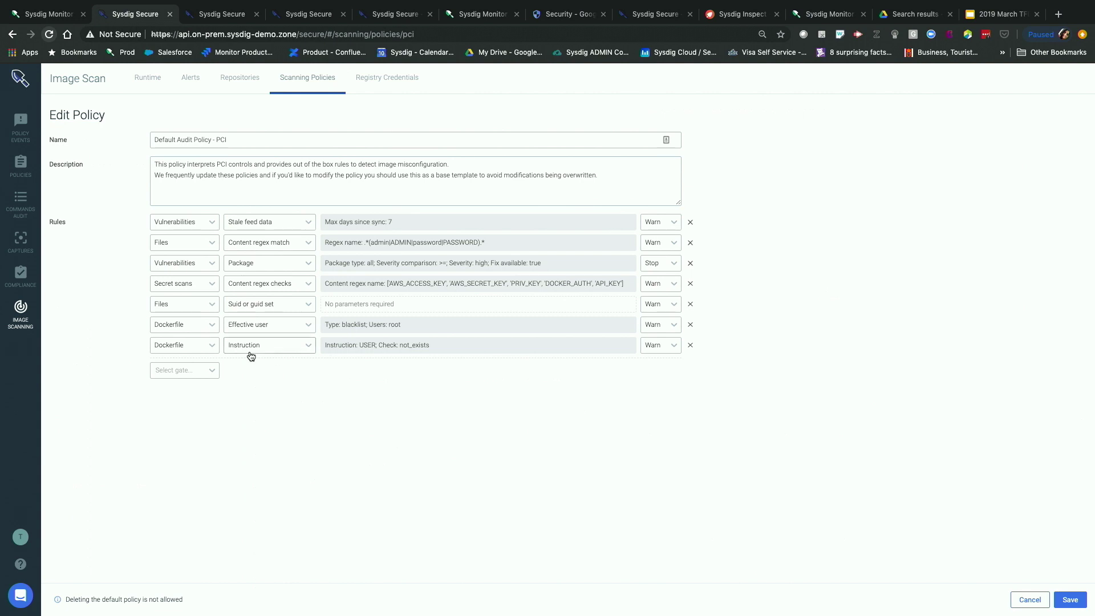
{"action": "left_click", "coordinate": [211, 229]}
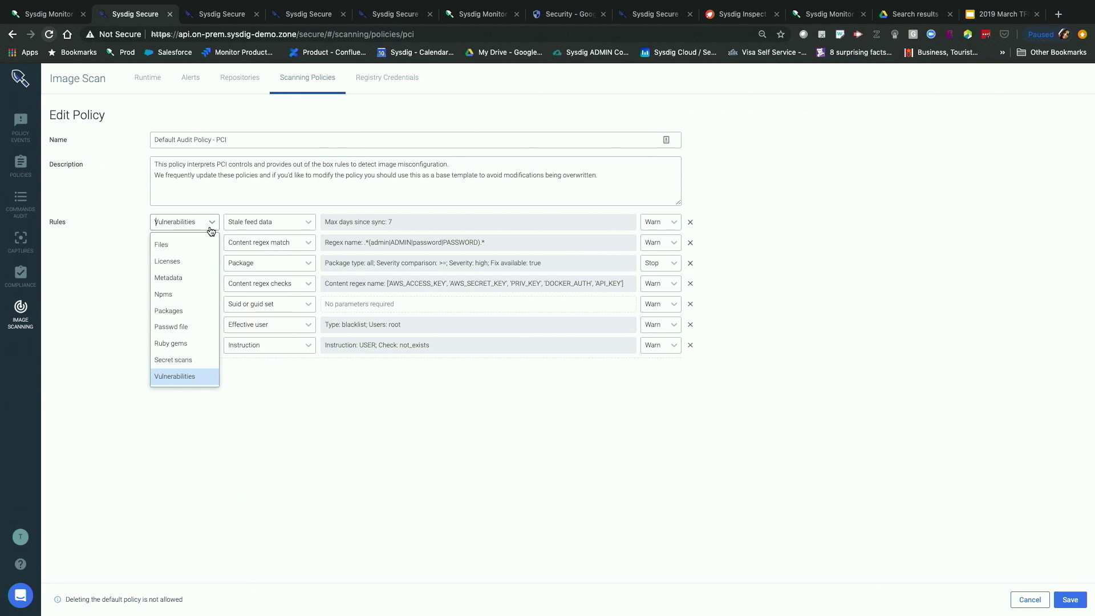
Step: Review the Google Cloud Platform security findings and explore the Terminal shell spawned event from the Sysdig Monitor Nodes overview
{"action": "left_click", "coordinate": [45, 17]}
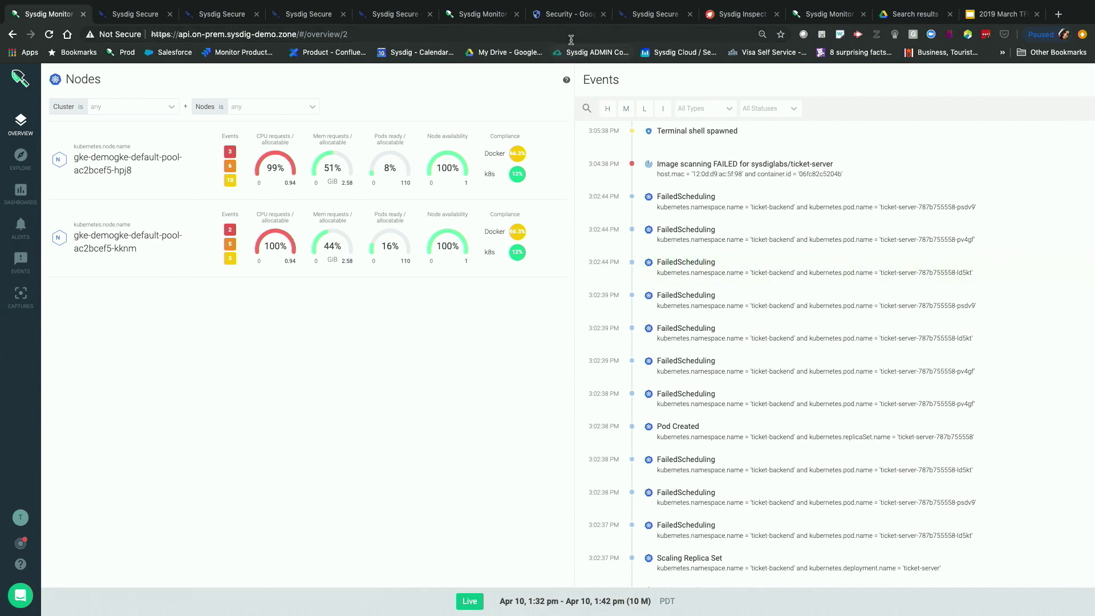
{"action": "left_click", "coordinate": [567, 22]}
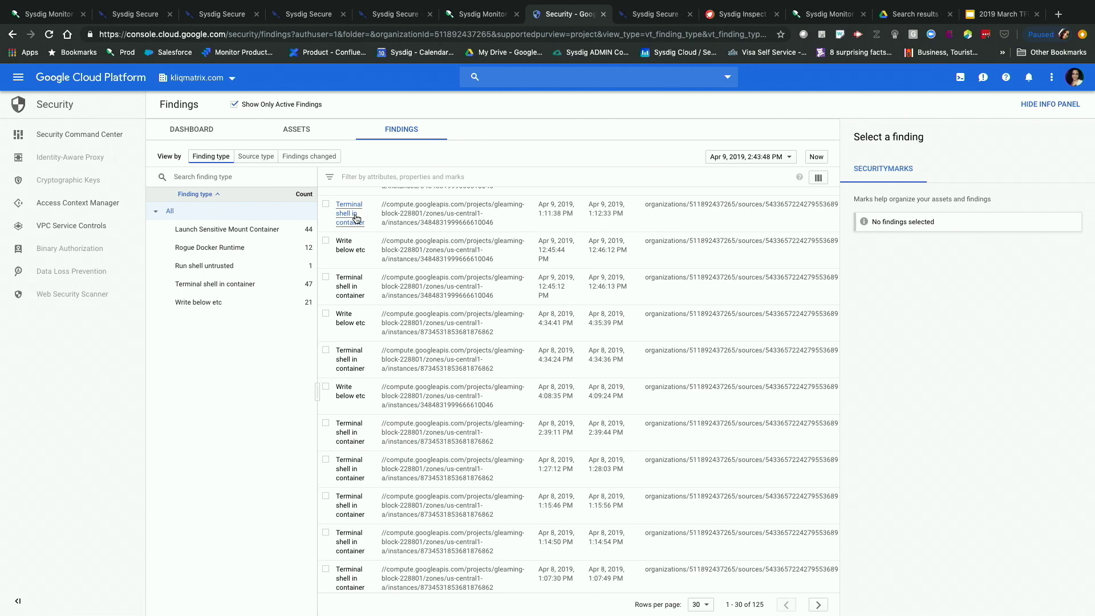
{"action": "left_click", "coordinate": [52, 19]}
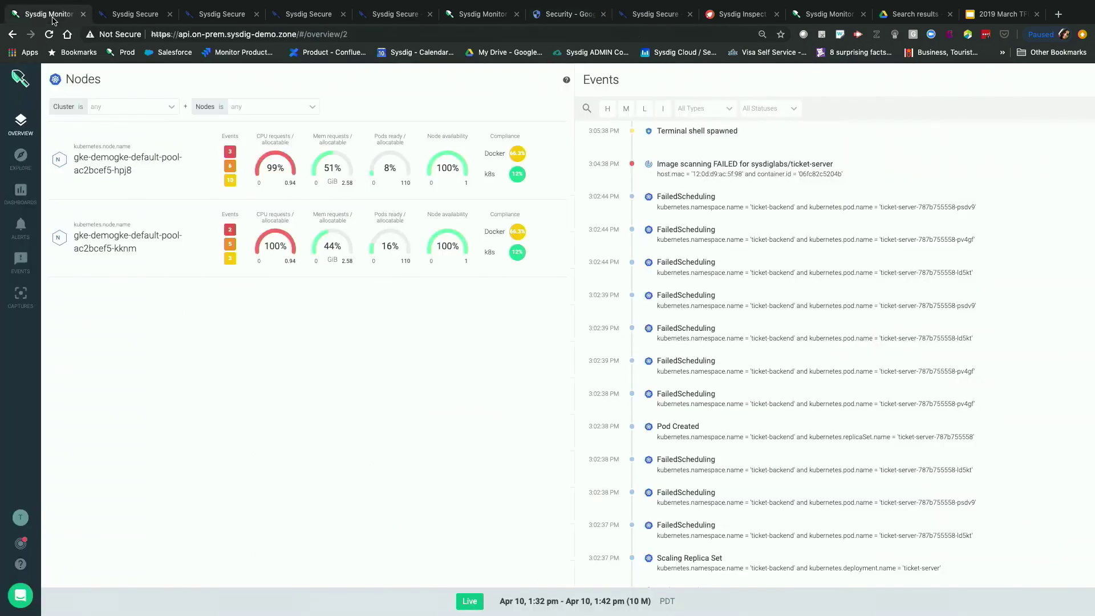
{"action": "left_click", "coordinate": [712, 145]}
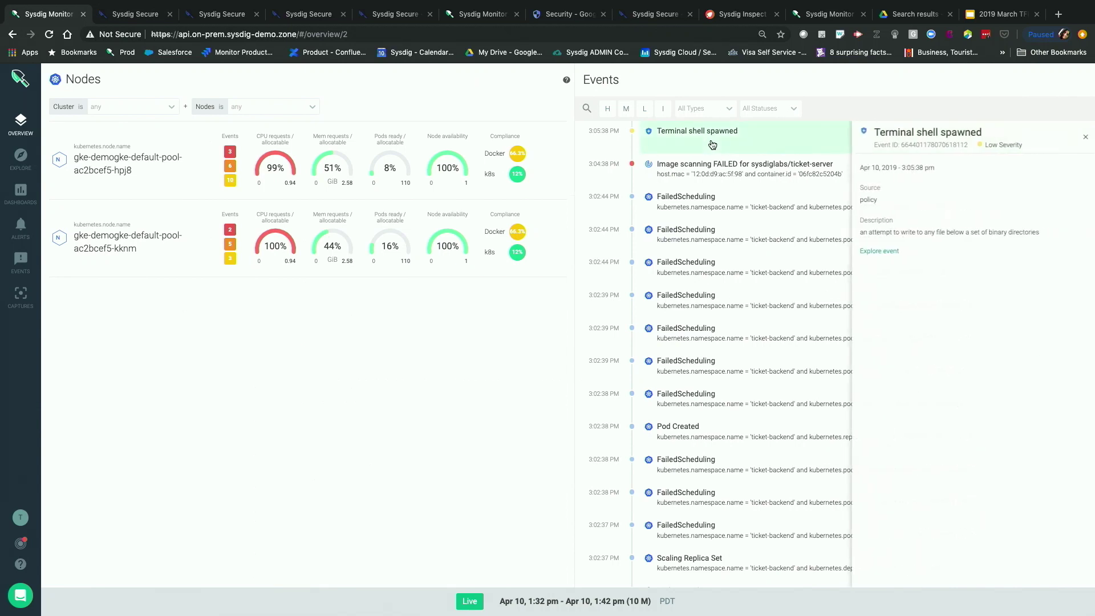
{"action": "left_click", "coordinate": [881, 254]}
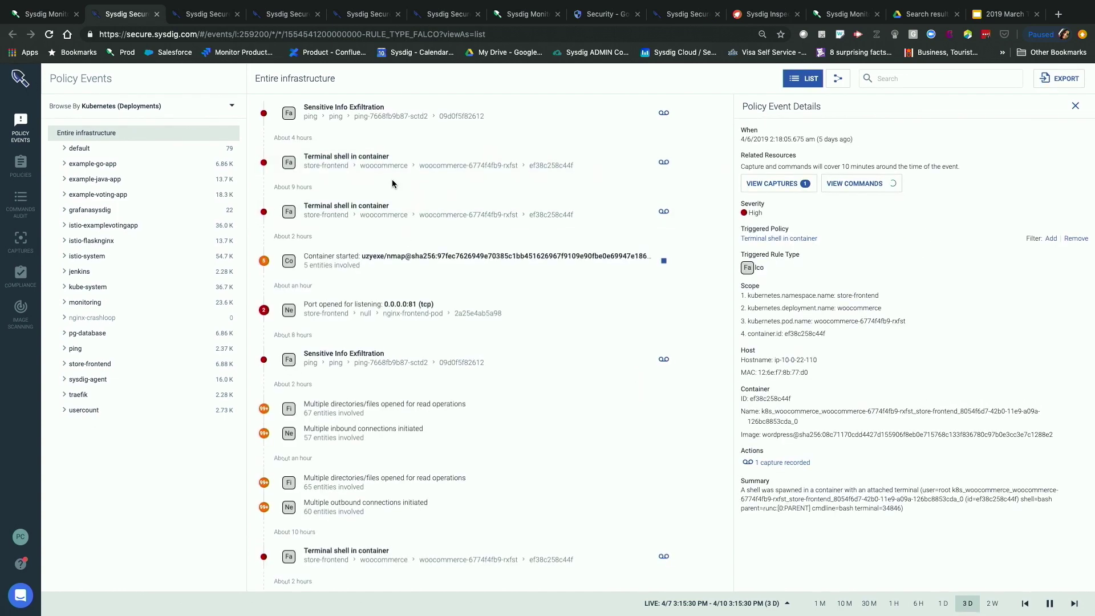
Step: Open the newest "Terminal shell in container" event for store-frontend woocommerce and review its scope and summary
{"action": "left_click", "coordinate": [391, 169]}
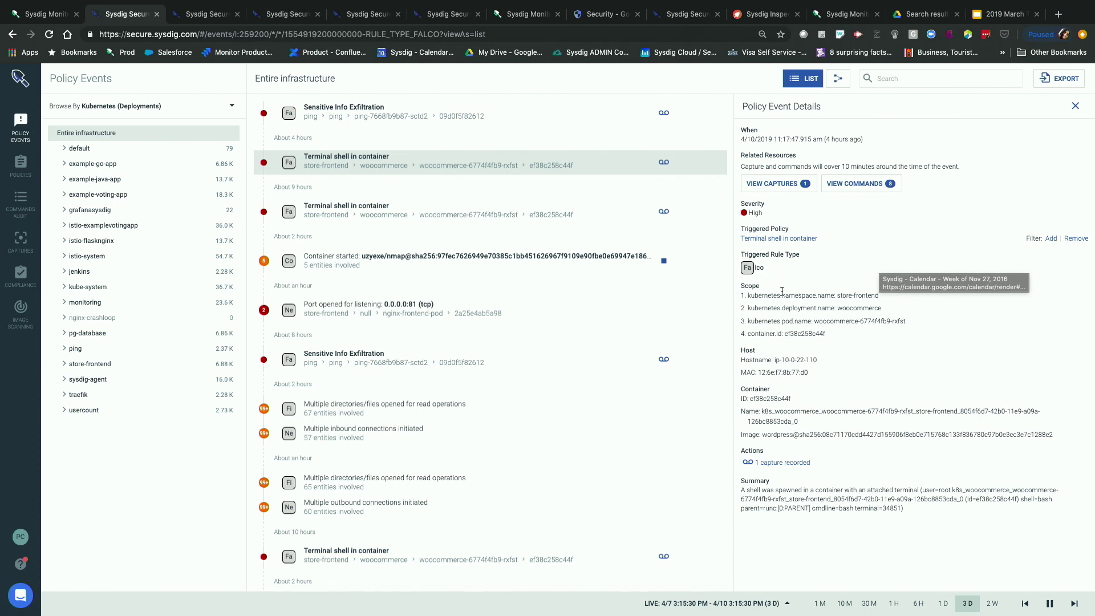
{"action": "left_click_drag", "start_coordinate": [750, 295], "coordinate": [817, 332]}
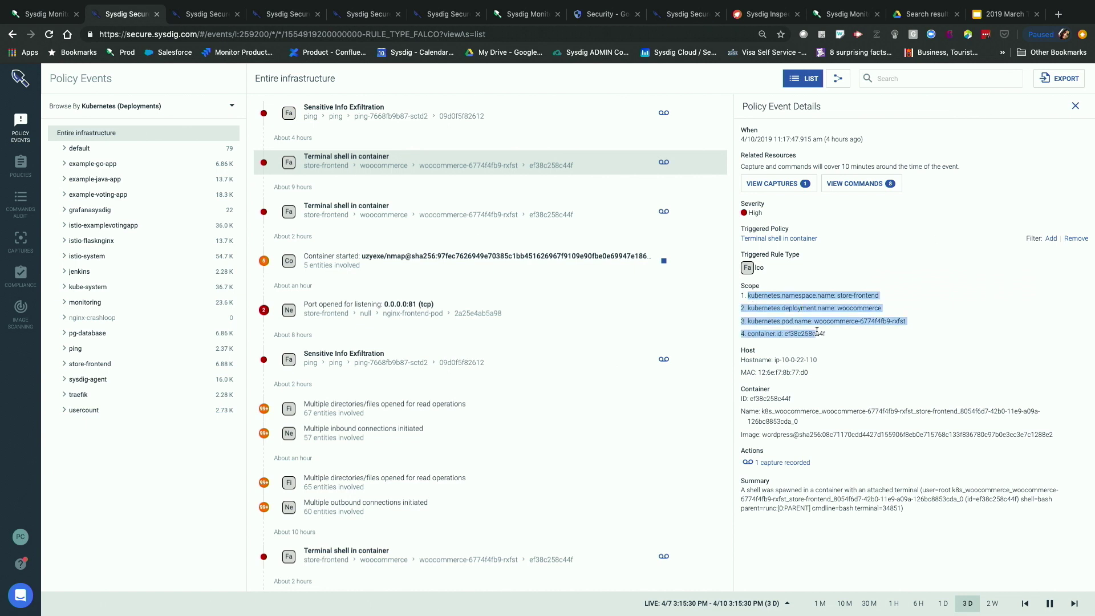
{"action": "left_click", "coordinate": [813, 366]}
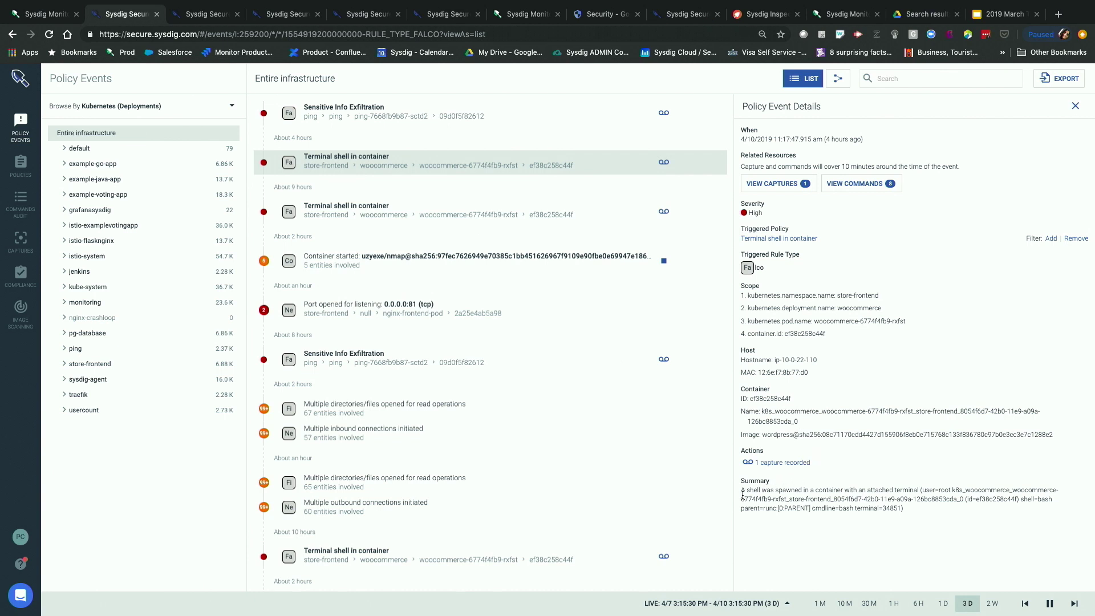
{"action": "left_click_drag", "start_coordinate": [743, 495], "coordinate": [887, 512]}
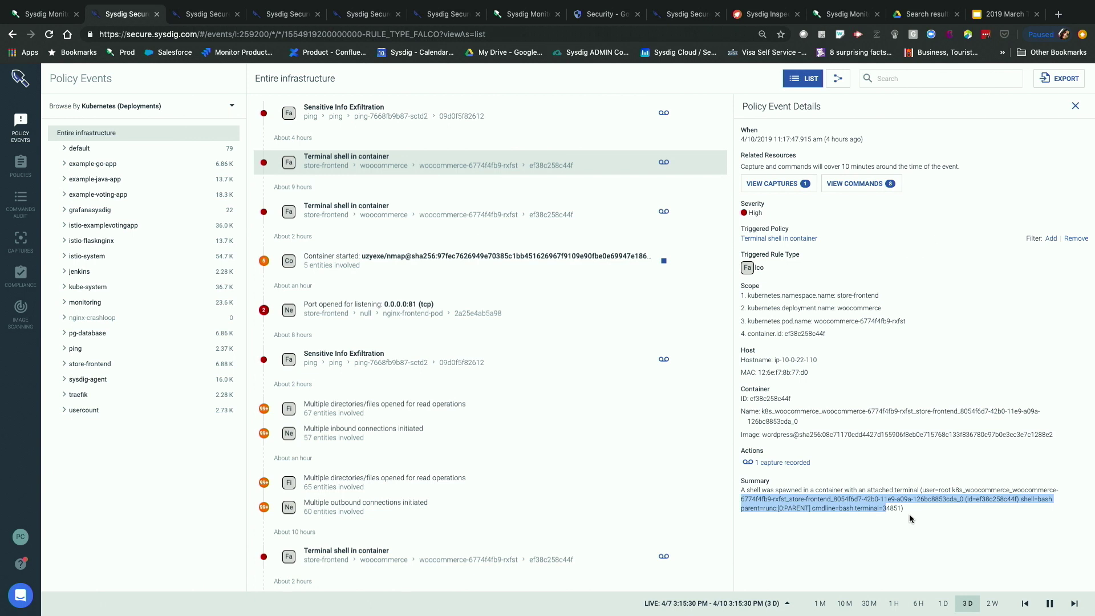
{"action": "left_click", "coordinate": [909, 514]}
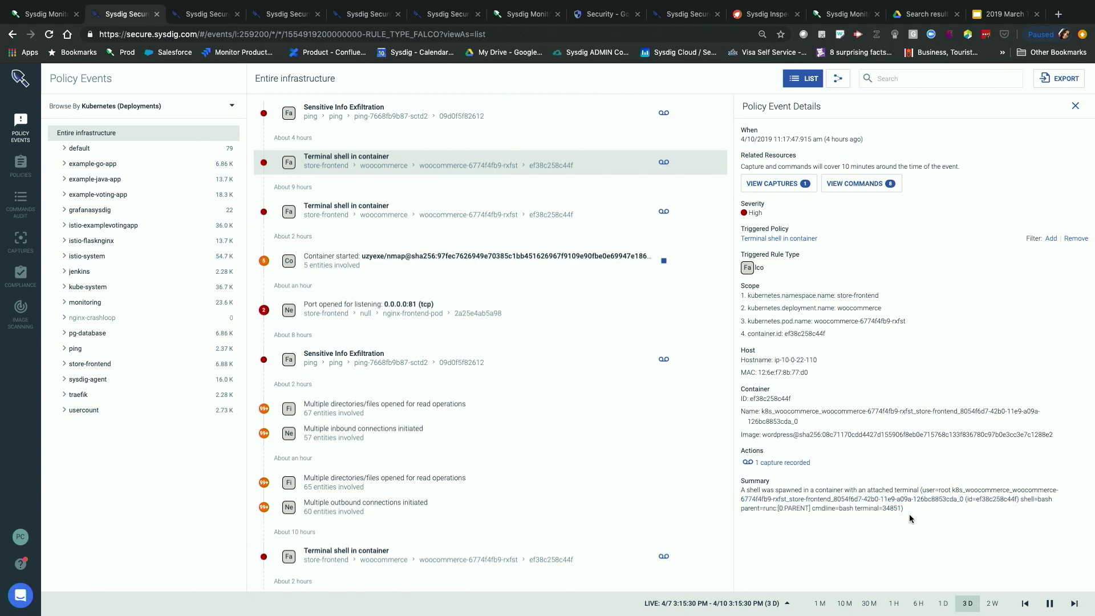
Step: Review the commands related to the terminal shell event and open the event's capture in Sysdig Inspect
{"action": "left_click", "coordinate": [868, 184]}
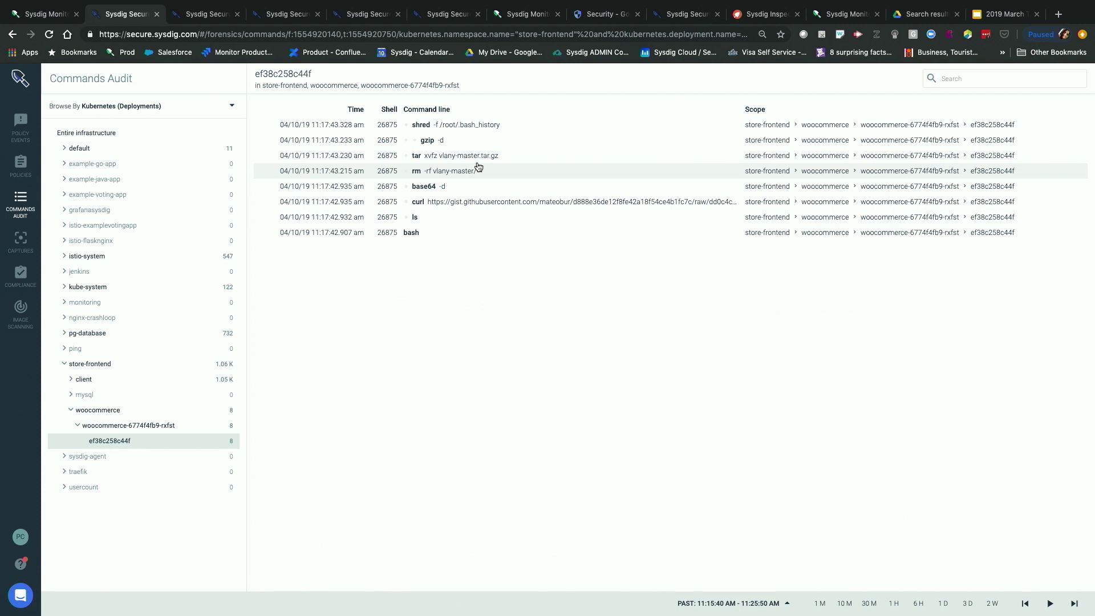
{"action": "mouse_move", "coordinate": [33, 34]}
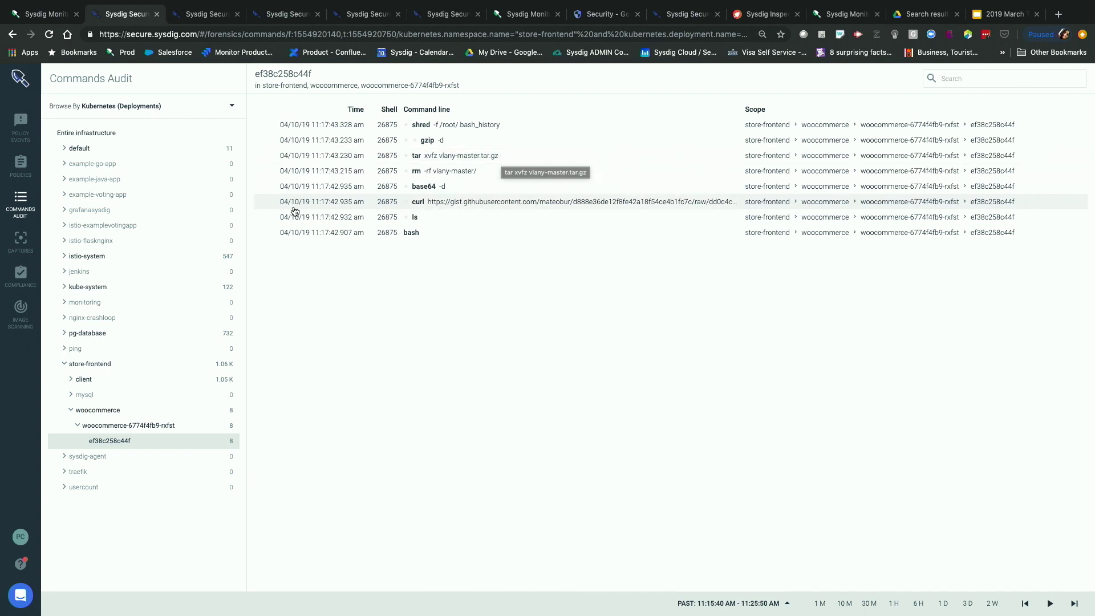
{"action": "left_click", "coordinate": [12, 35]}
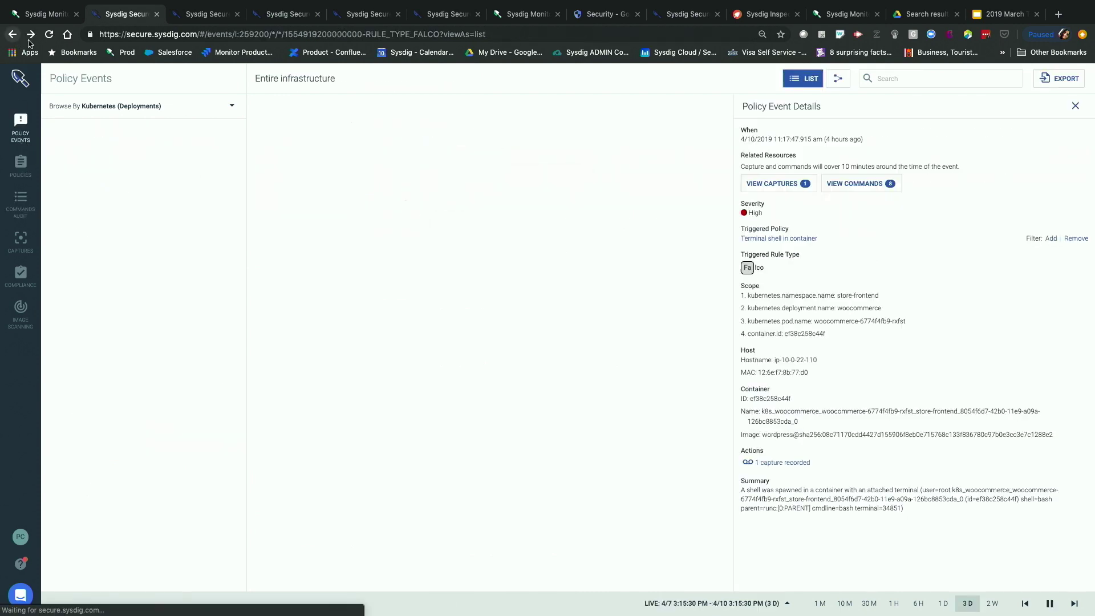
{"action": "left_click", "coordinate": [785, 185]}
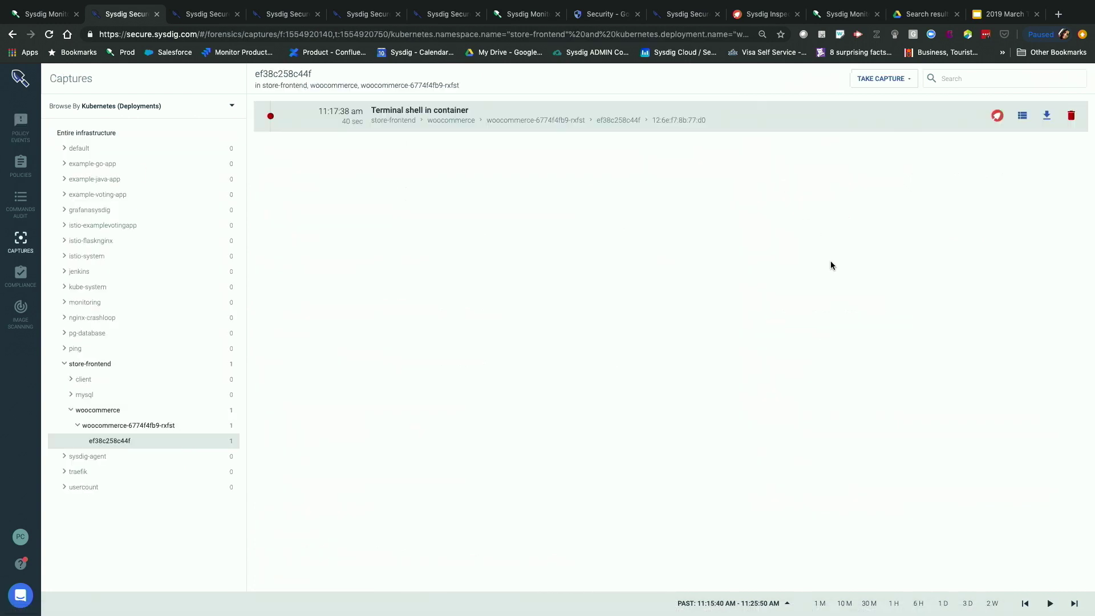
{"action": "left_click", "coordinate": [1008, 118]}
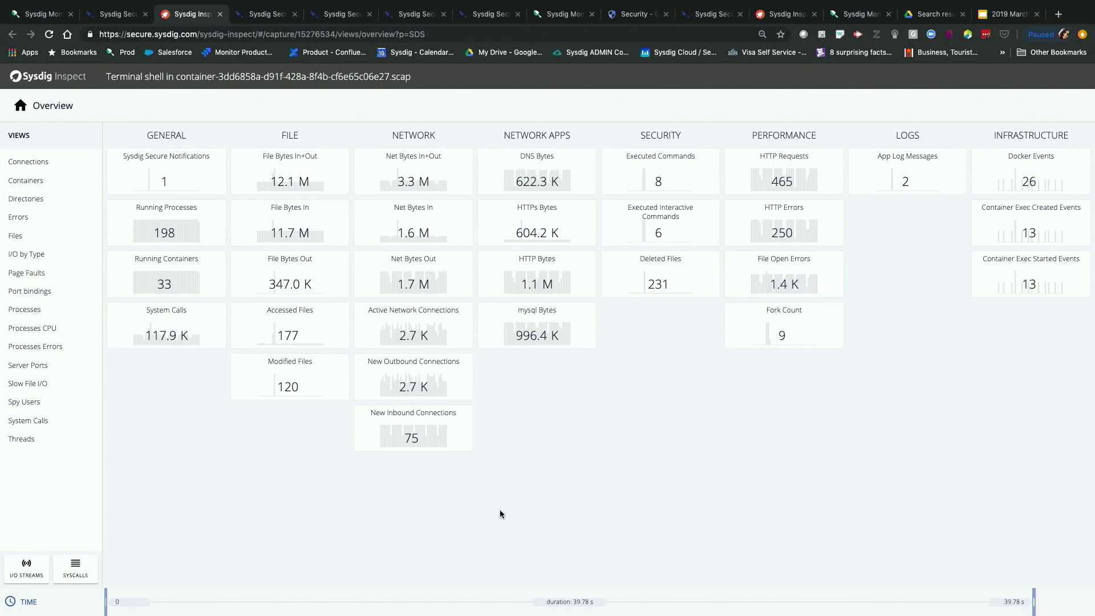
Step: Chart Sysdig Secure Notifications, Accessed Files, Modified Files and Net Bytes In on the timeline and narrow it to about 8.97–10.87 s
{"action": "left_click", "coordinate": [197, 171]}
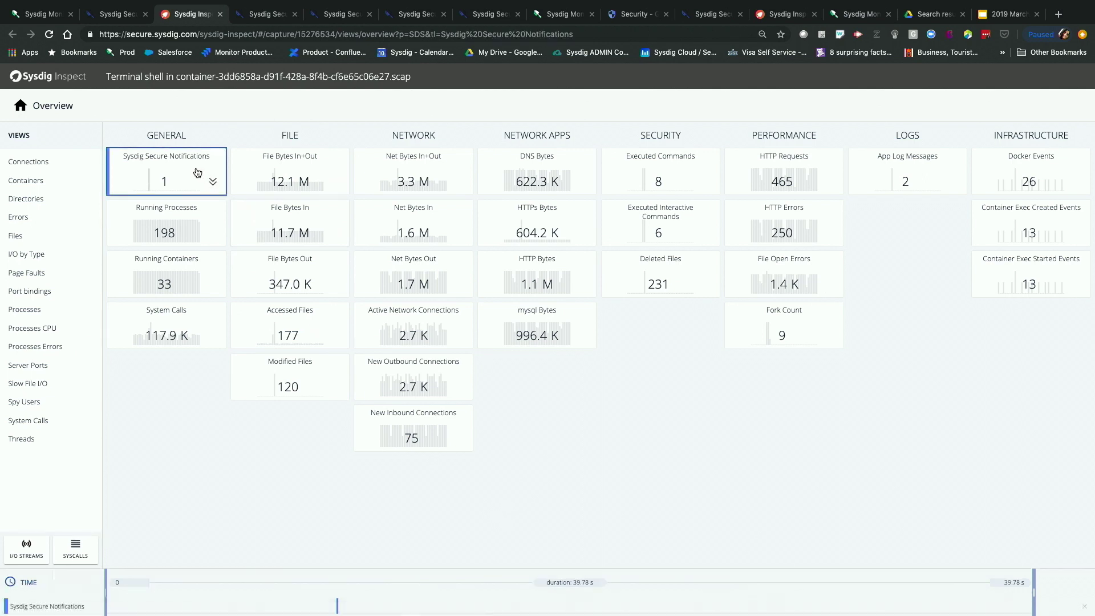
{"action": "left_click", "coordinate": [318, 322]}
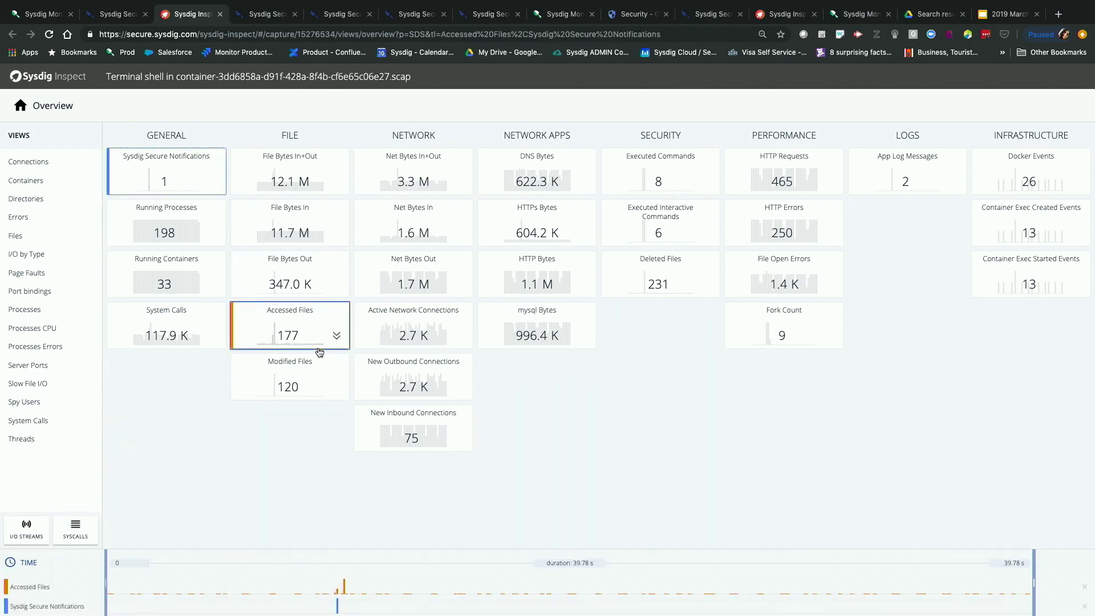
{"action": "left_click", "coordinate": [317, 372]}
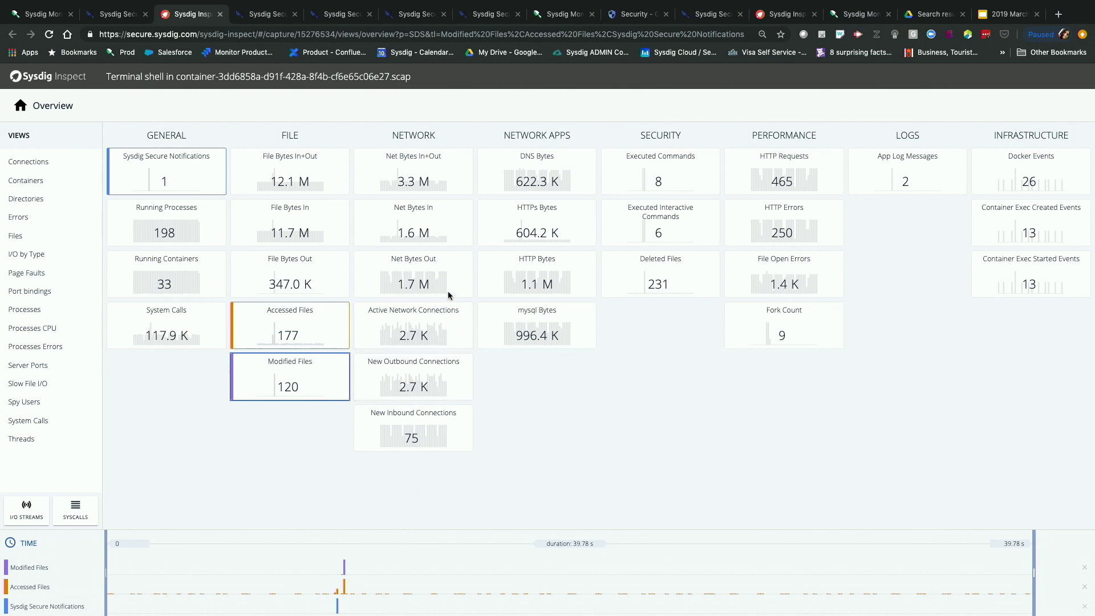
{"action": "left_click", "coordinate": [456, 218]}
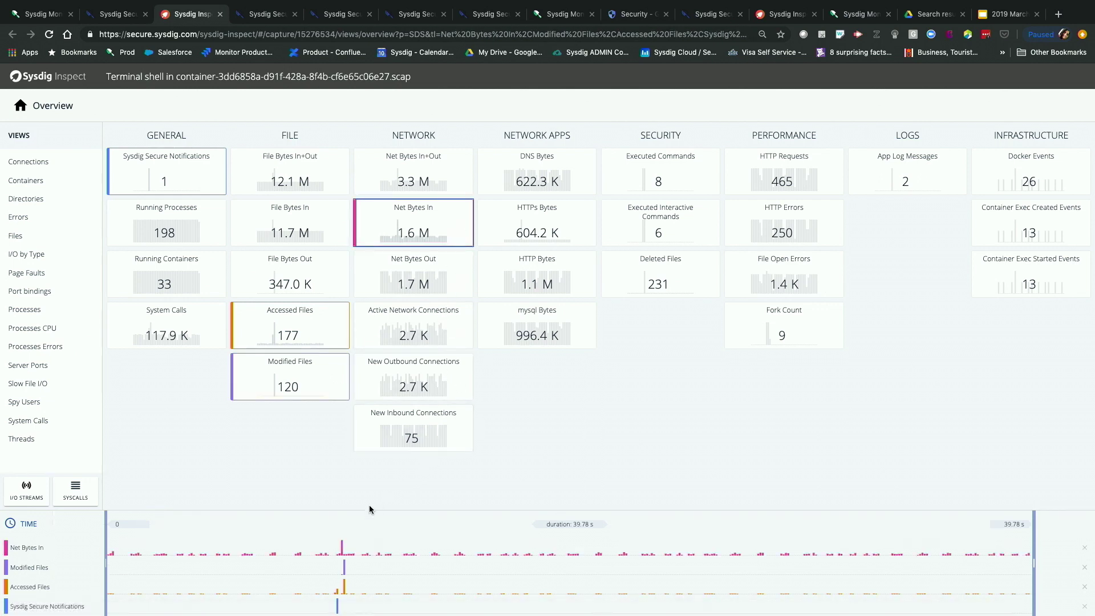
{"action": "left_click_drag", "start_coordinate": [313, 531], "coordinate": [360, 526]}
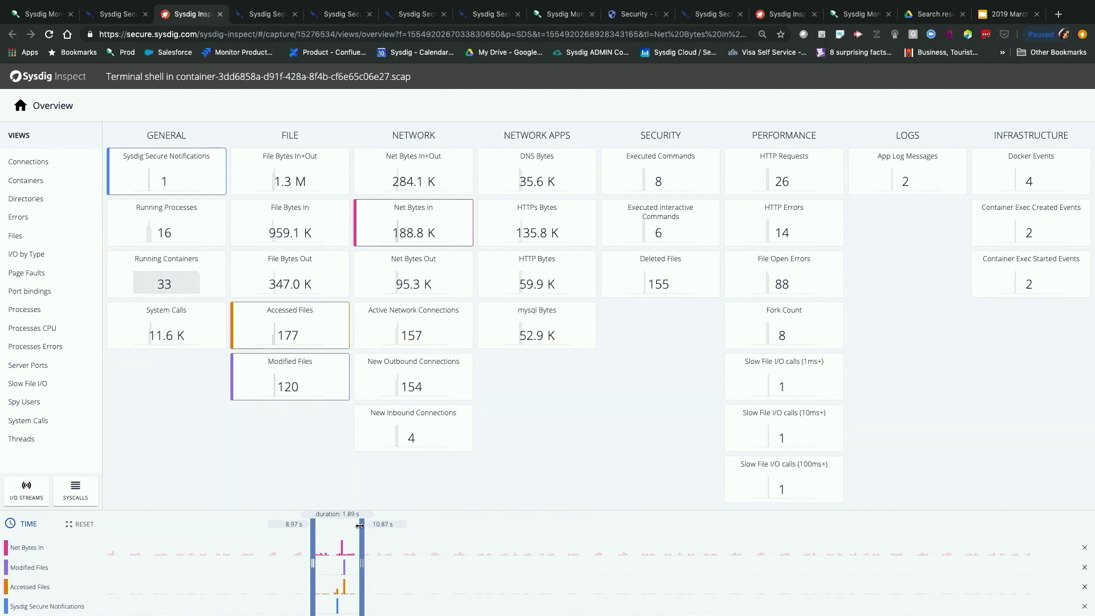
Step: Drill down from Modified Files through vlany-master/README to the tar process's I/O streams and view them as Printable ASCII
{"action": "mouse_move", "coordinate": [337, 388]}
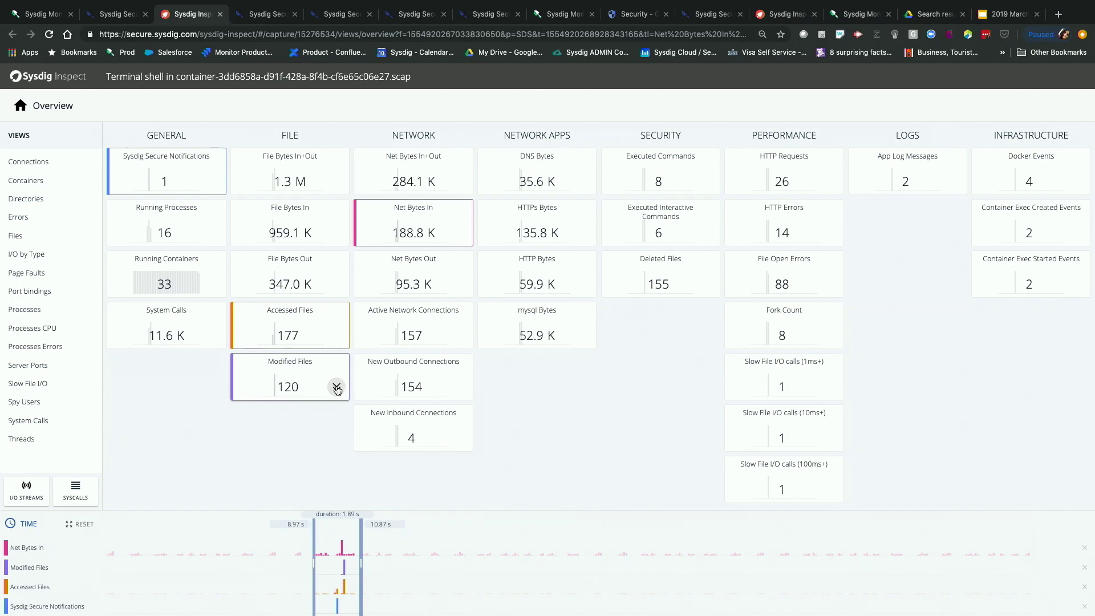
{"action": "left_click", "coordinate": [337, 388]}
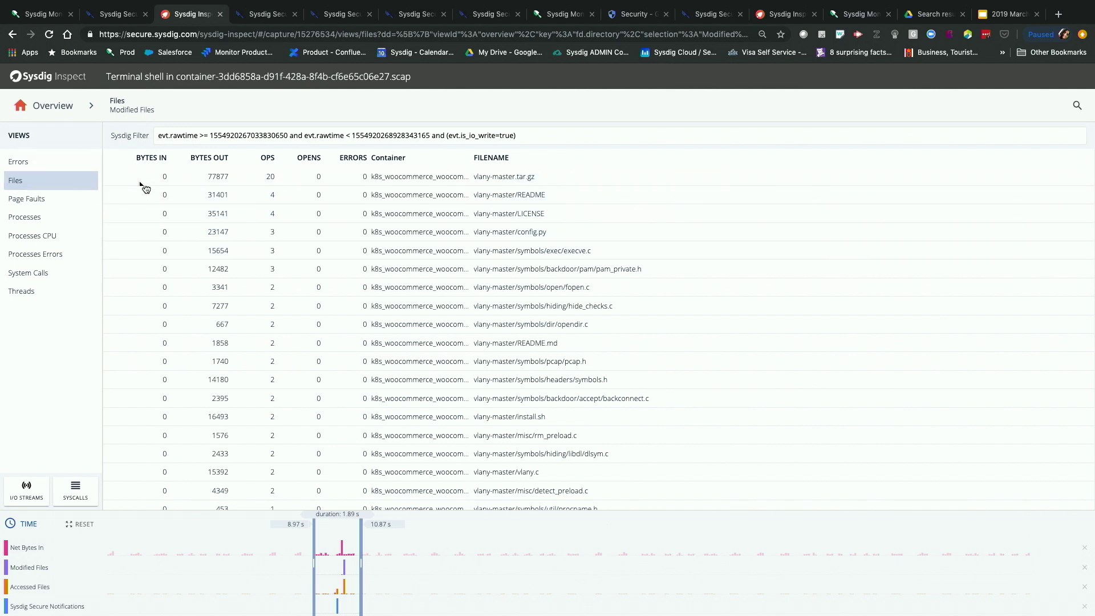
{"action": "double_click", "coordinate": [638, 201]}
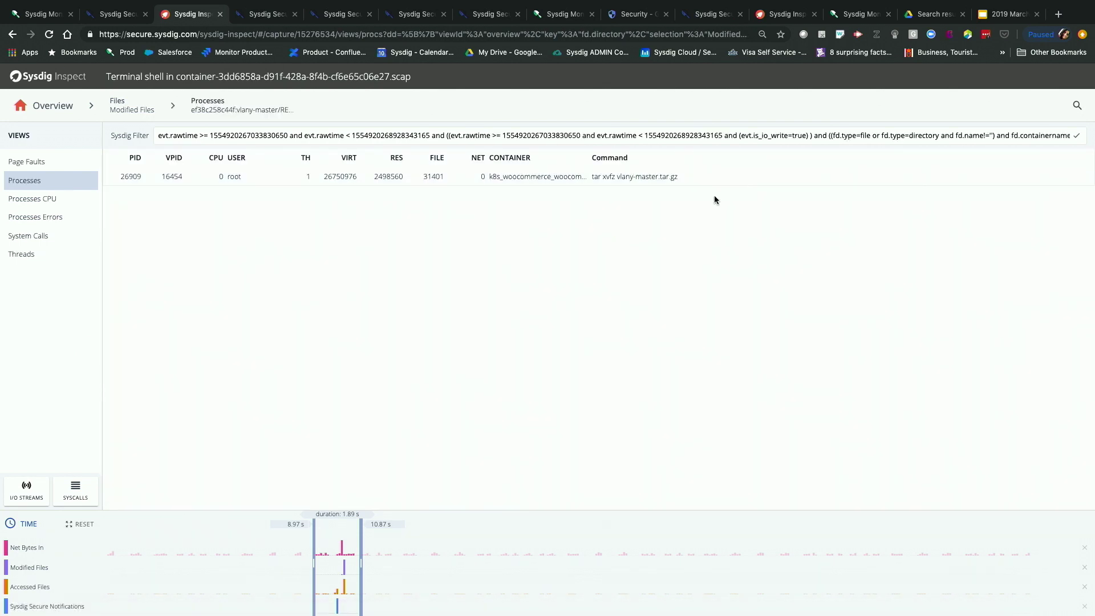
{"action": "left_click", "coordinate": [1071, 177]}
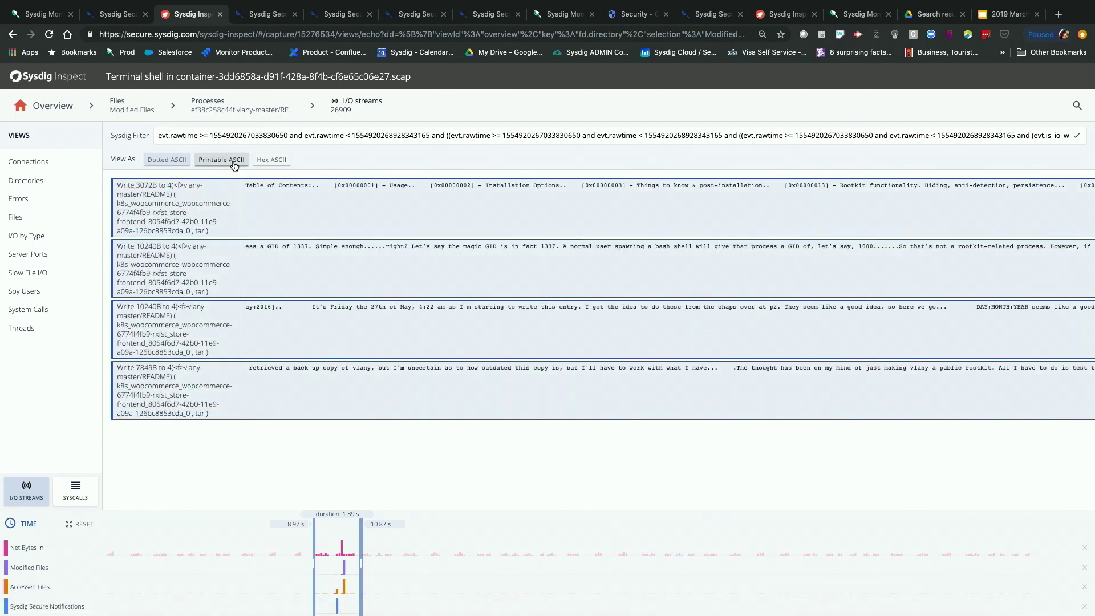
{"action": "left_click", "coordinate": [231, 161]}
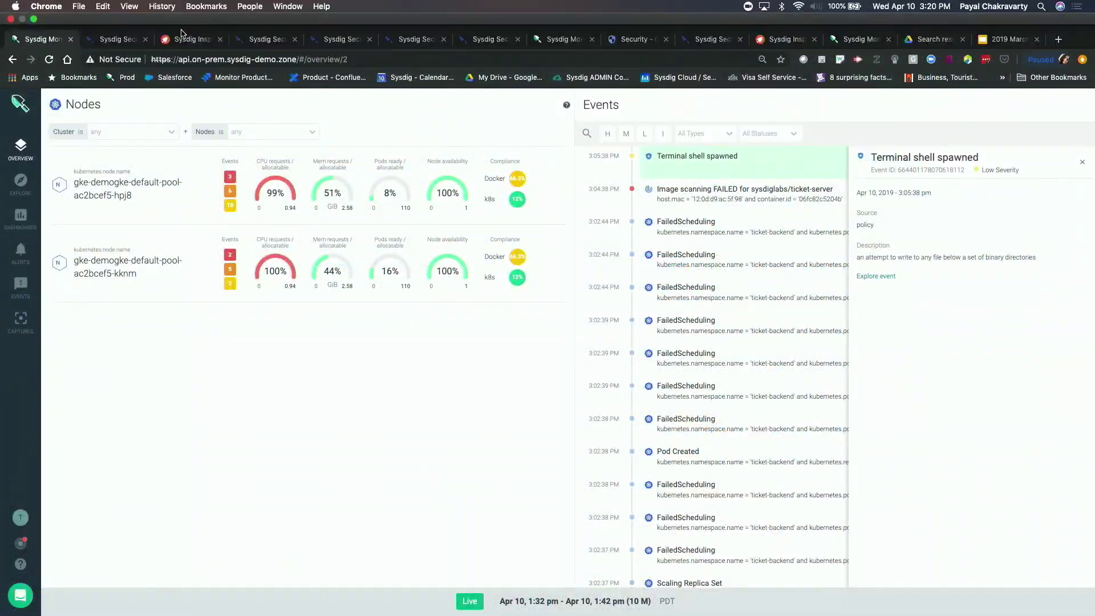
{"action": "left_click", "coordinate": [186, 39]}
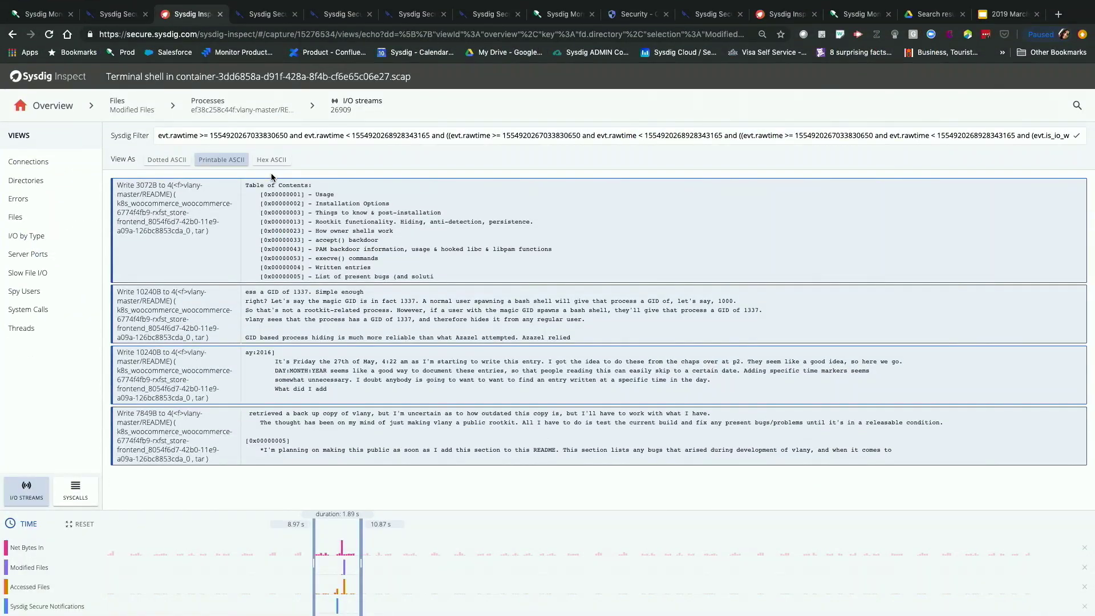
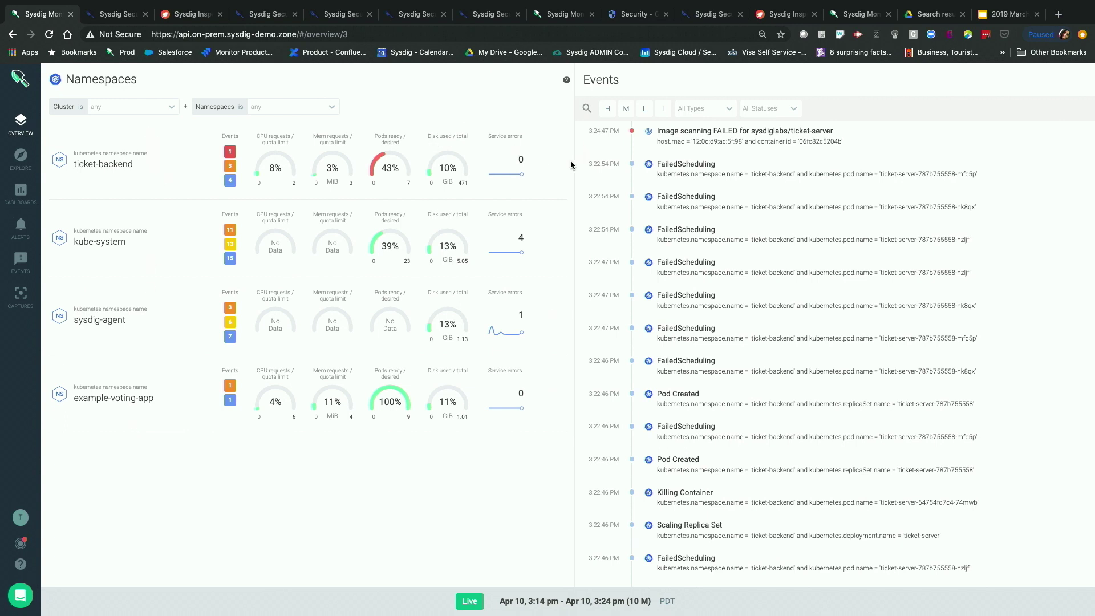
Step: Drill down from the ticket-backend namespace to its microservices and review the events of the ticket-server deployment
{"action": "left_click", "coordinate": [551, 166]}
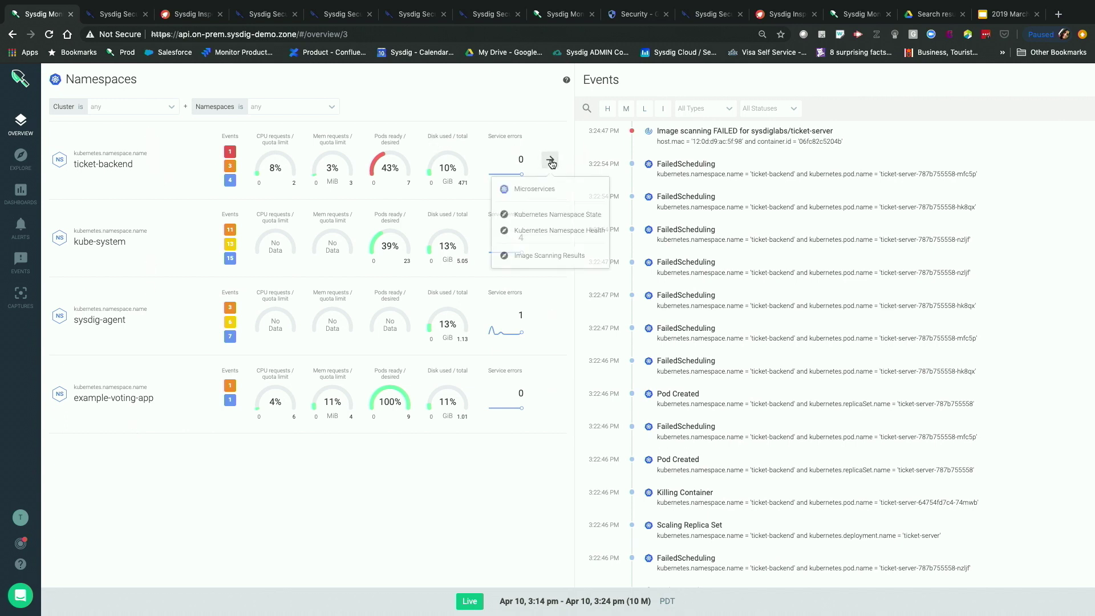
{"action": "left_click", "coordinate": [547, 190]}
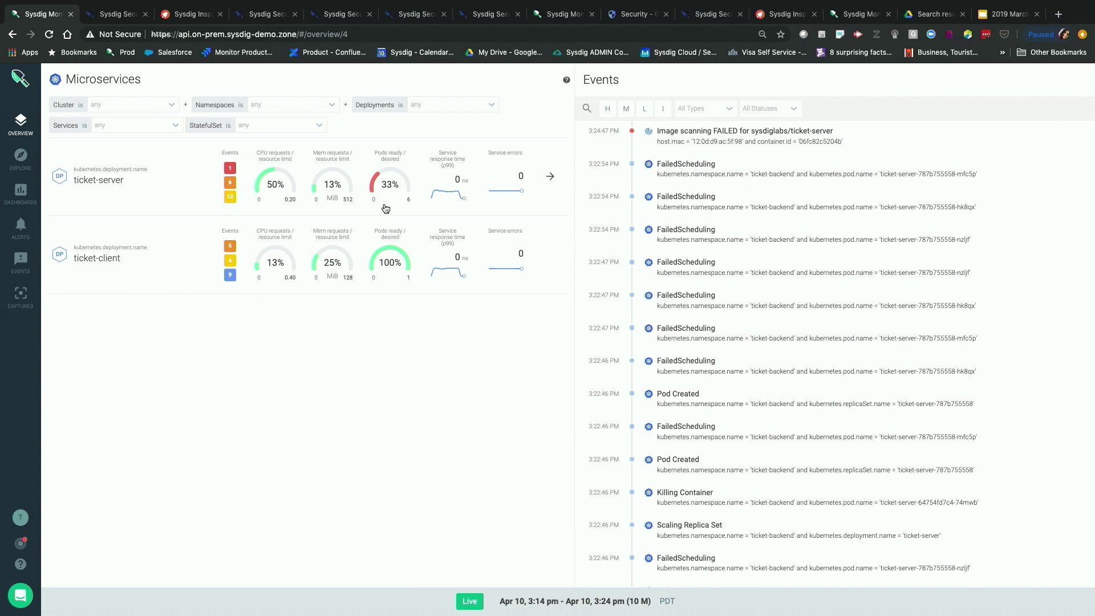
{"action": "left_click", "coordinate": [177, 188]}
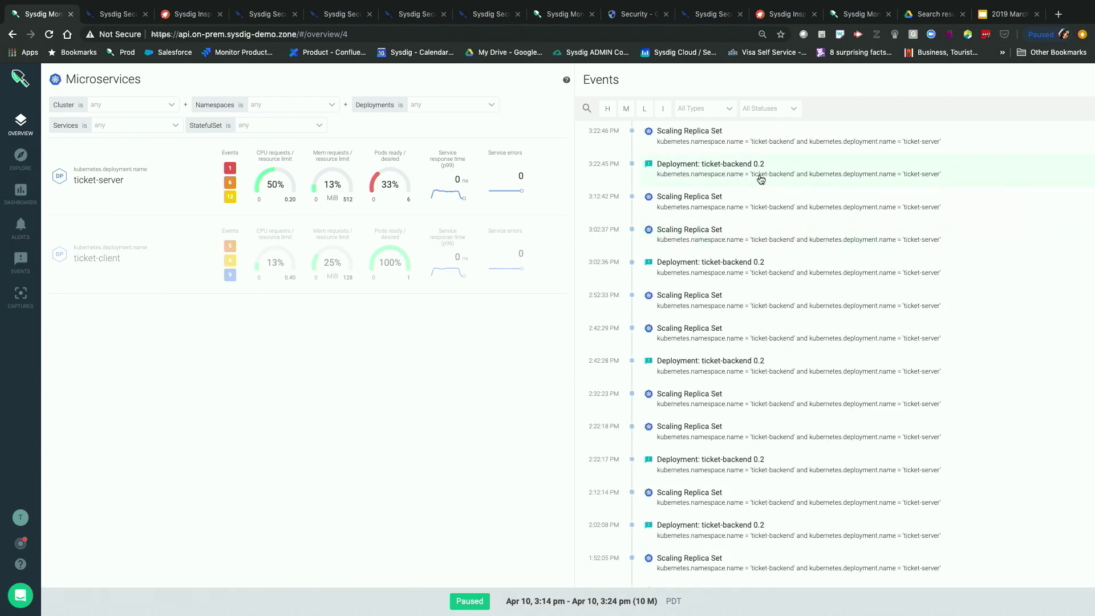
{"action": "scroll", "coordinate": [764, 314], "scroll_direction": "down", "scroll_amount": 2}
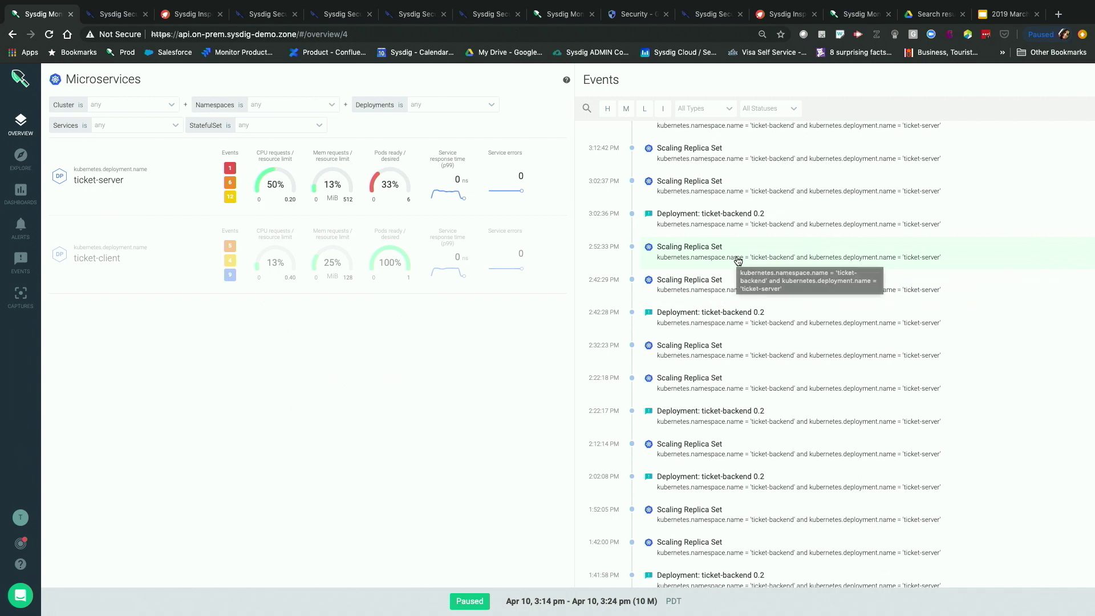
{"action": "scroll", "coordinate": [738, 261], "scroll_direction": "up", "scroll_amount": 2}
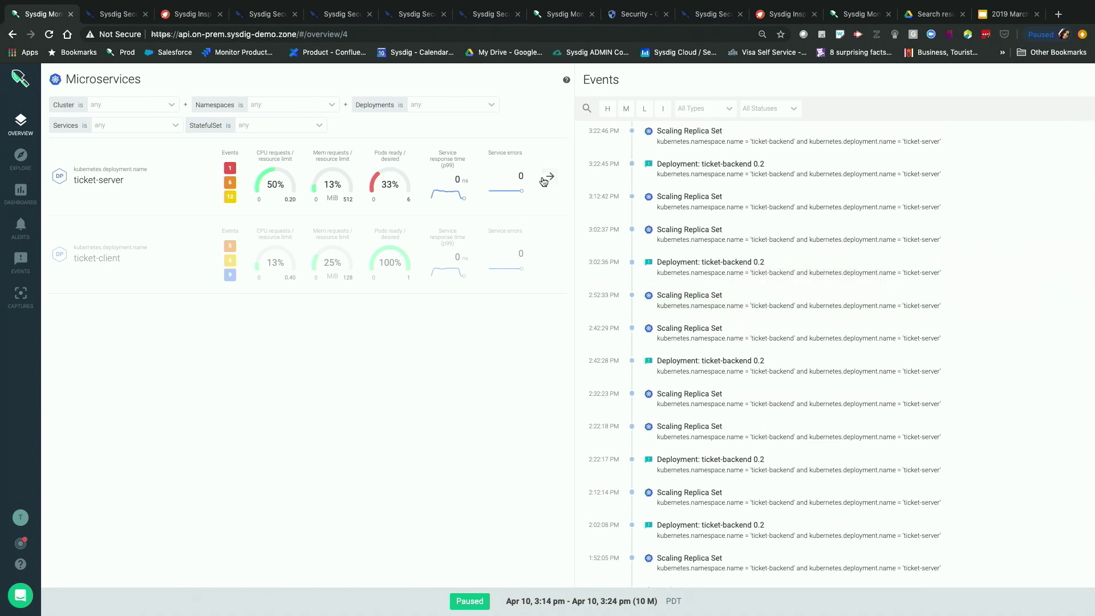
Step: Open Deployment Health for ticket-server and review the golden signals, pod status, and deployment CPU and memory usage
{"action": "left_click", "coordinate": [550, 179]}
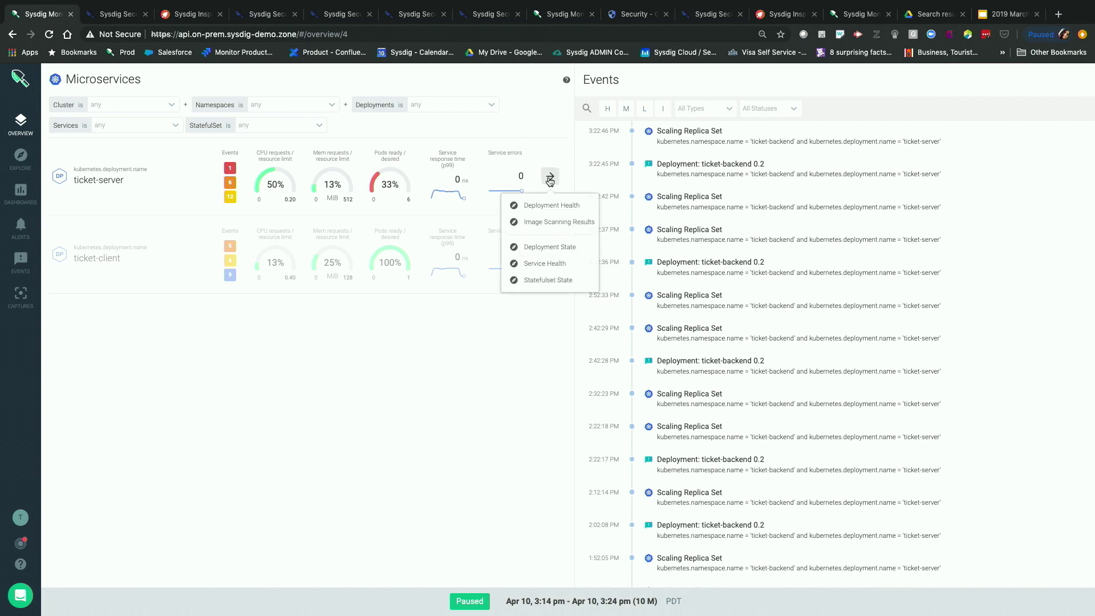
{"action": "left_click", "coordinate": [549, 207]}
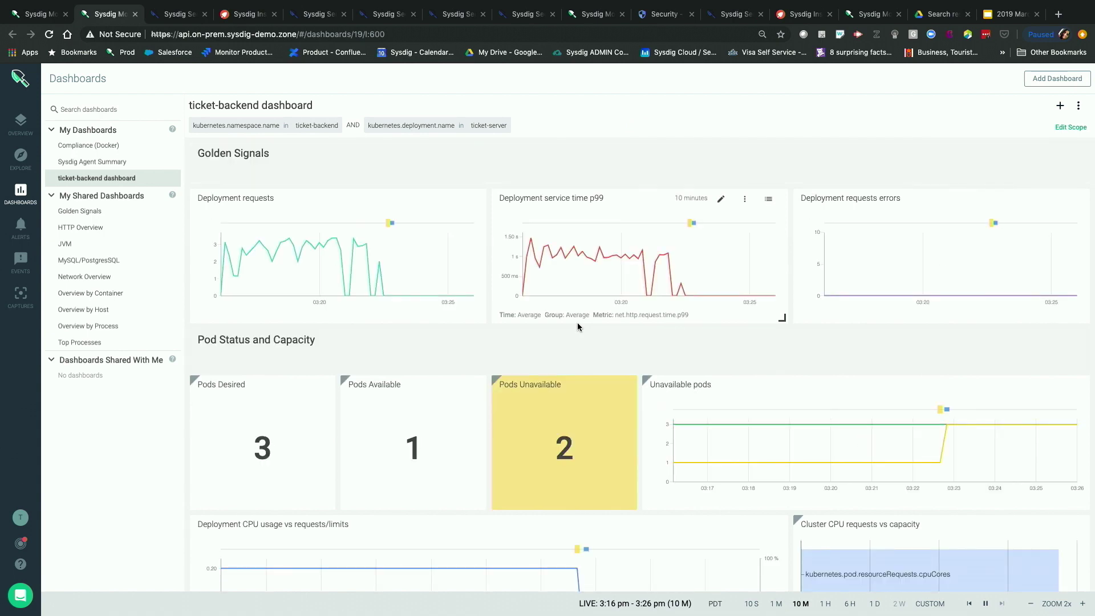
{"action": "scroll", "coordinate": [582, 197], "scroll_direction": "down", "scroll_amount": 1}
{"action": "scroll", "coordinate": [582, 197], "scroll_direction": "up", "scroll_amount": 1}
{"action": "scroll", "coordinate": [718, 152], "scroll_direction": "down", "scroll_amount": 1}
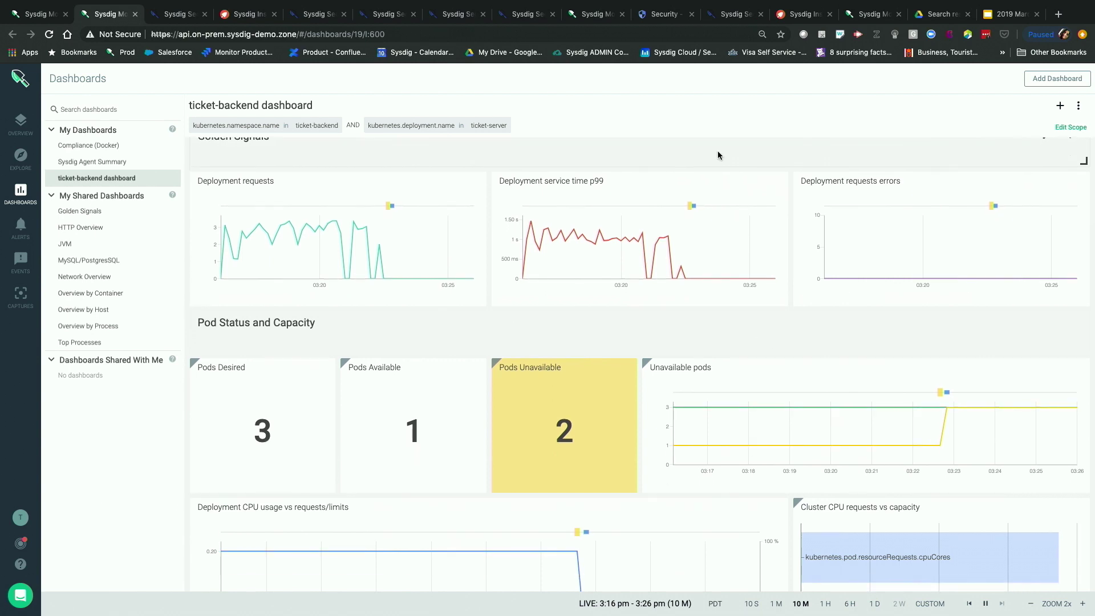
{"action": "scroll", "coordinate": [718, 152], "scroll_direction": "down", "scroll_amount": 3}
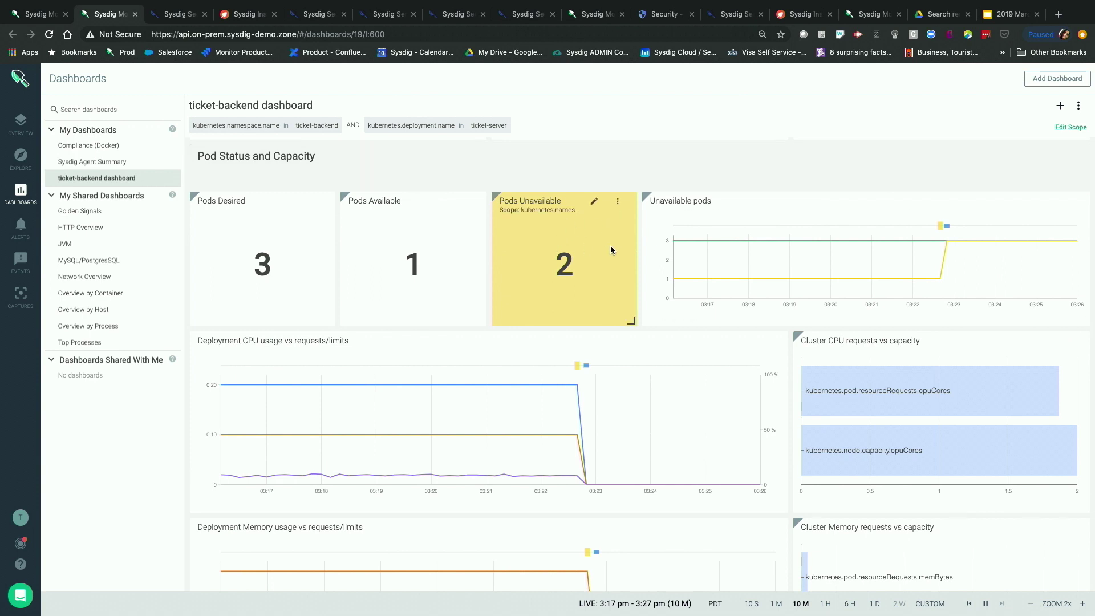
{"action": "scroll", "coordinate": [621, 250], "scroll_direction": "down", "scroll_amount": 2}
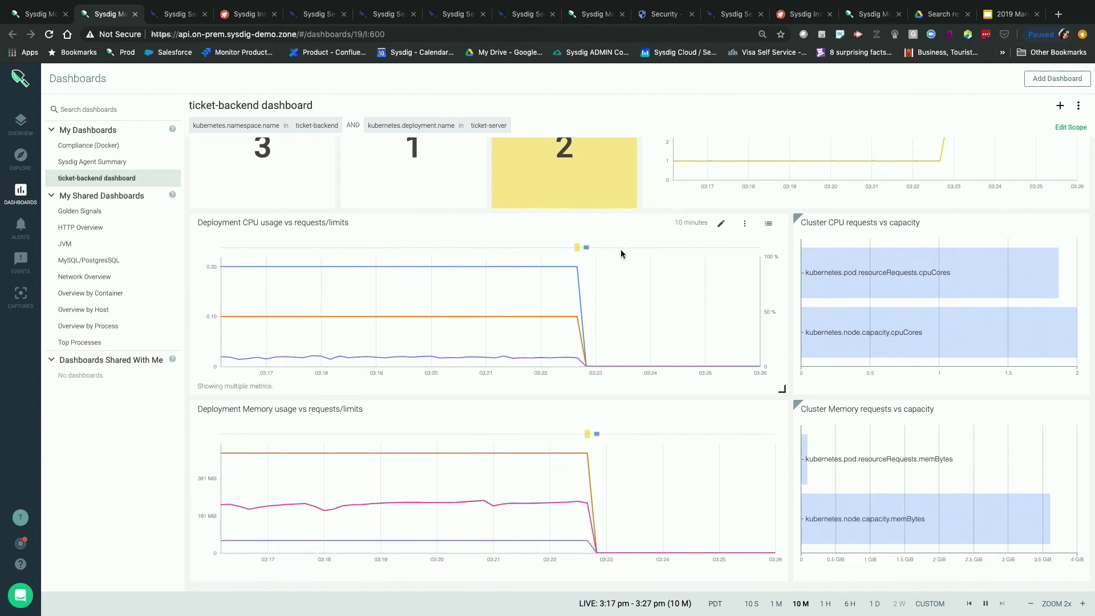
Step: Examine the dashboard's USE signals and application metrics, the cluster CPU requests versus capacity, and the deployment CPU usage at 3:21 pm
{"action": "scroll", "coordinate": [621, 253], "scroll_direction": "down", "scroll_amount": 10}
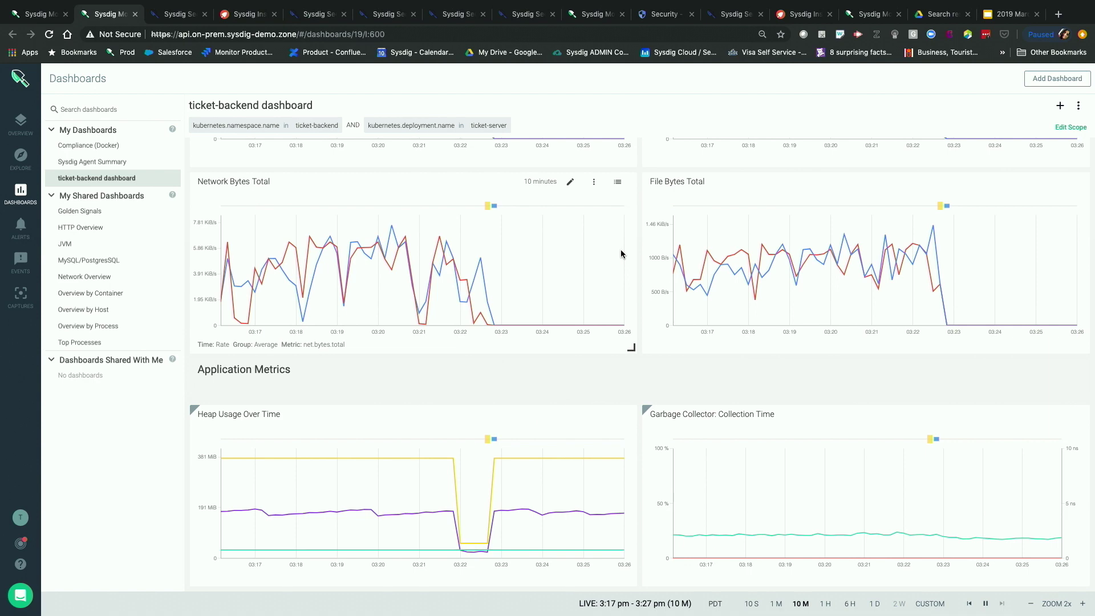
{"action": "scroll", "coordinate": [621, 254], "scroll_direction": "up", "scroll_amount": 10}
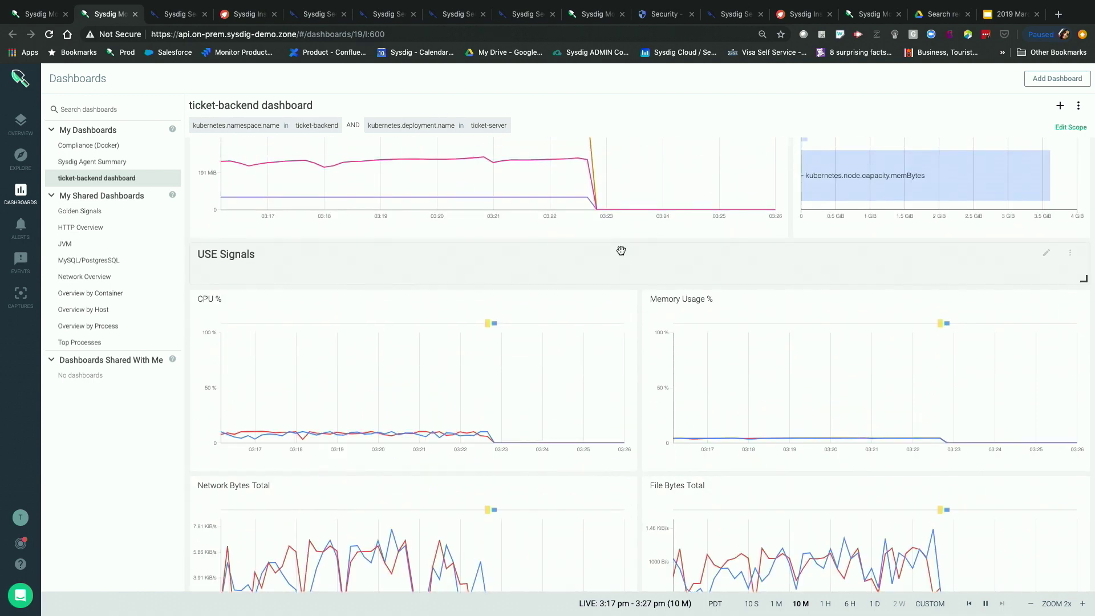
{"action": "scroll", "coordinate": [531, 259], "scroll_direction": "up", "scroll_amount": 2}
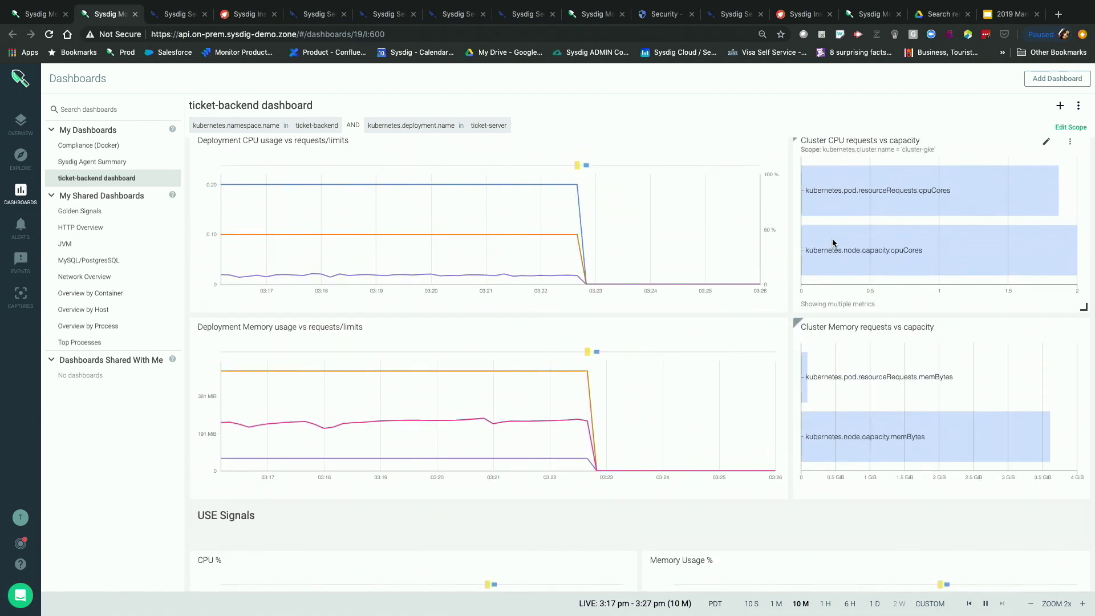
{"action": "mouse_move", "coordinate": [993, 209]}
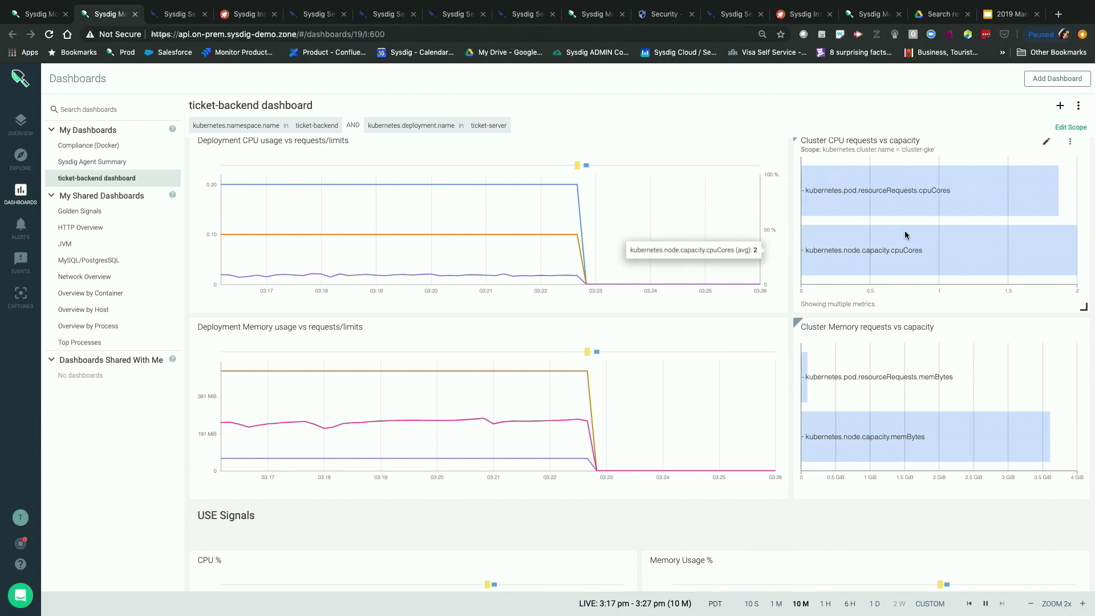
{"action": "scroll", "coordinate": [900, 228], "scroll_direction": "up", "scroll_amount": 1}
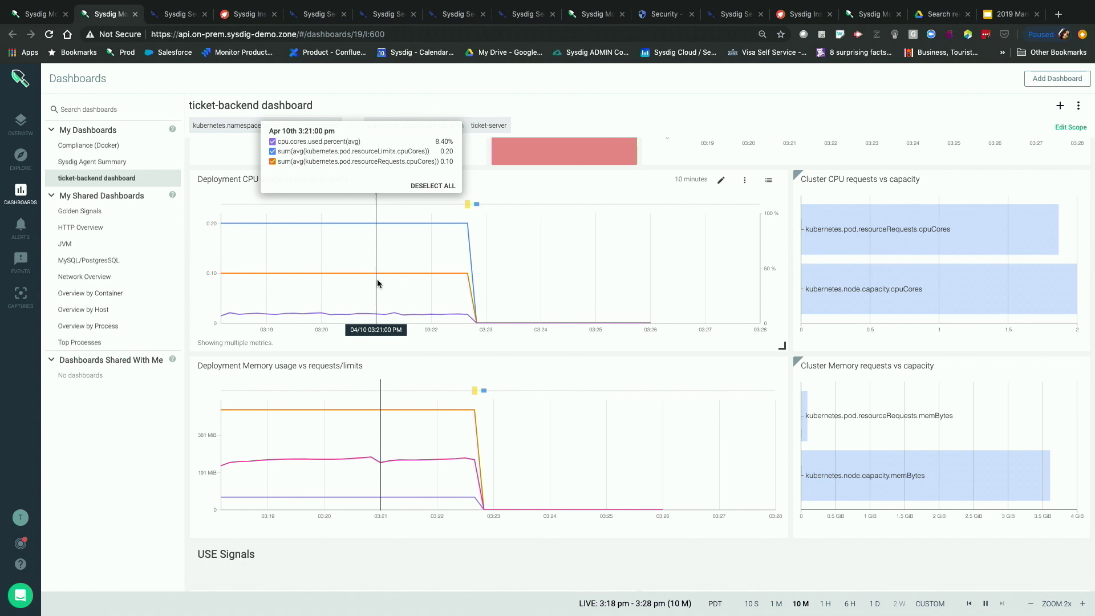
{"action": "scroll", "coordinate": [378, 283], "scroll_direction": "up", "scroll_amount": 6}
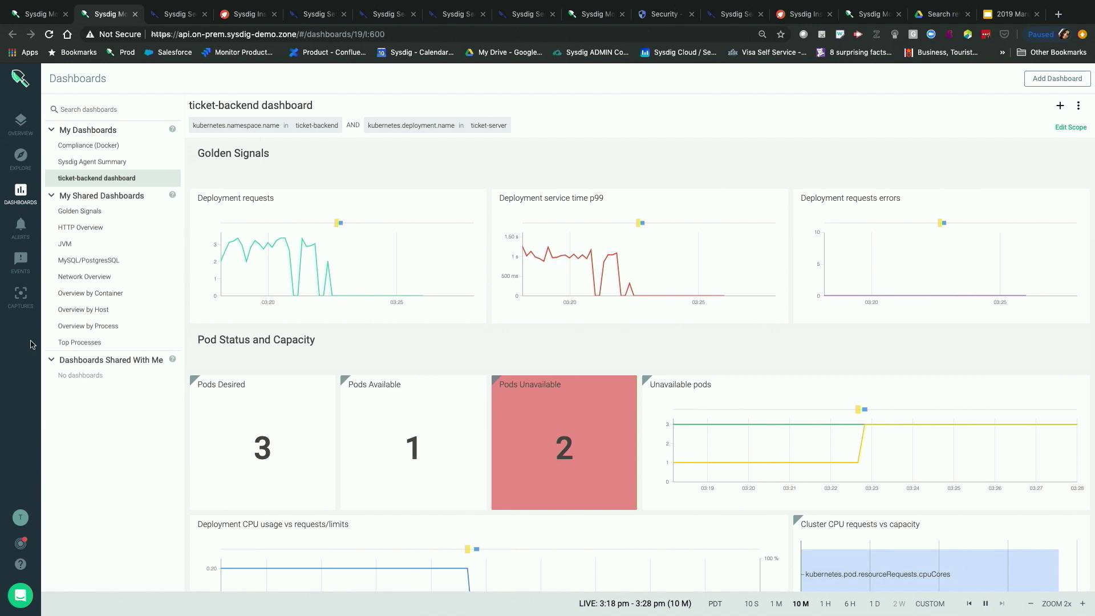
Step: Explore the Entire Infrastructure in the Overview by Host view and browse the available default dashboards and metric categories
{"action": "left_click", "coordinate": [27, 139]}
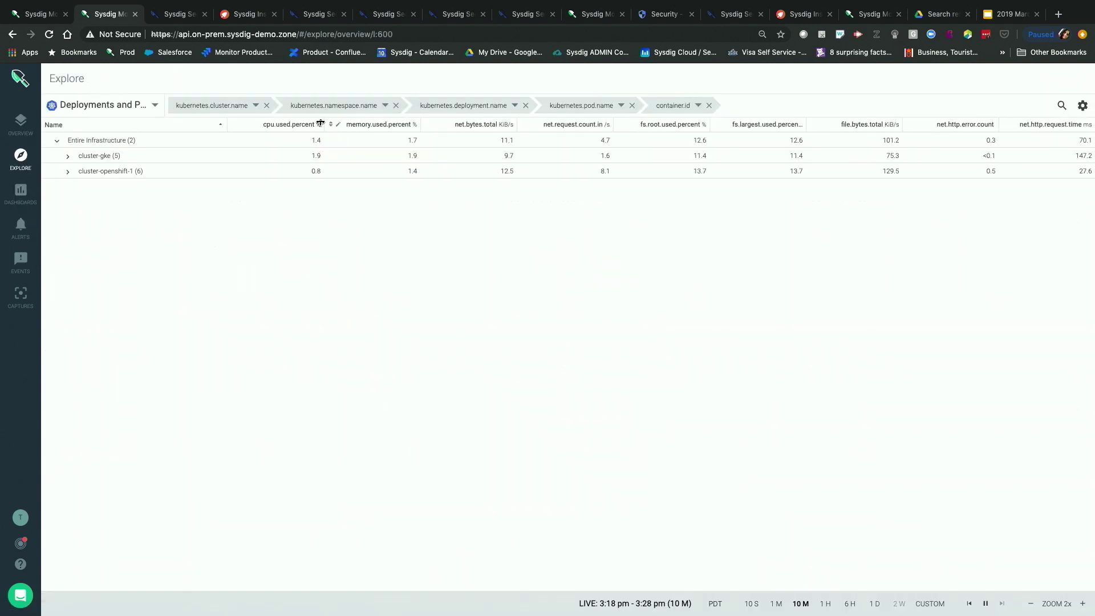
{"action": "left_click", "coordinate": [135, 142]}
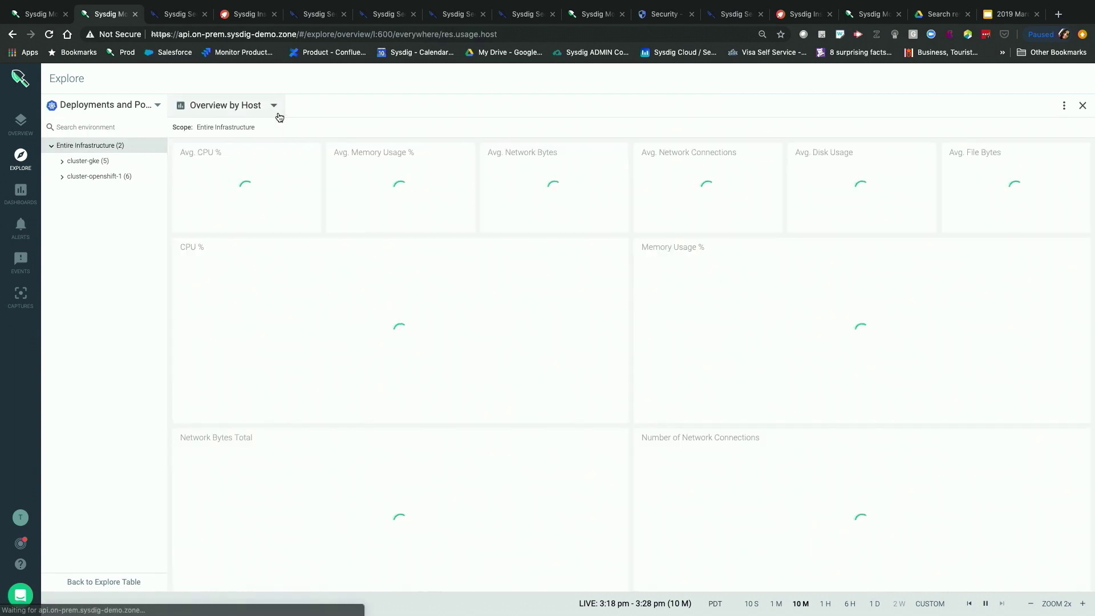
{"action": "left_click", "coordinate": [275, 106]}
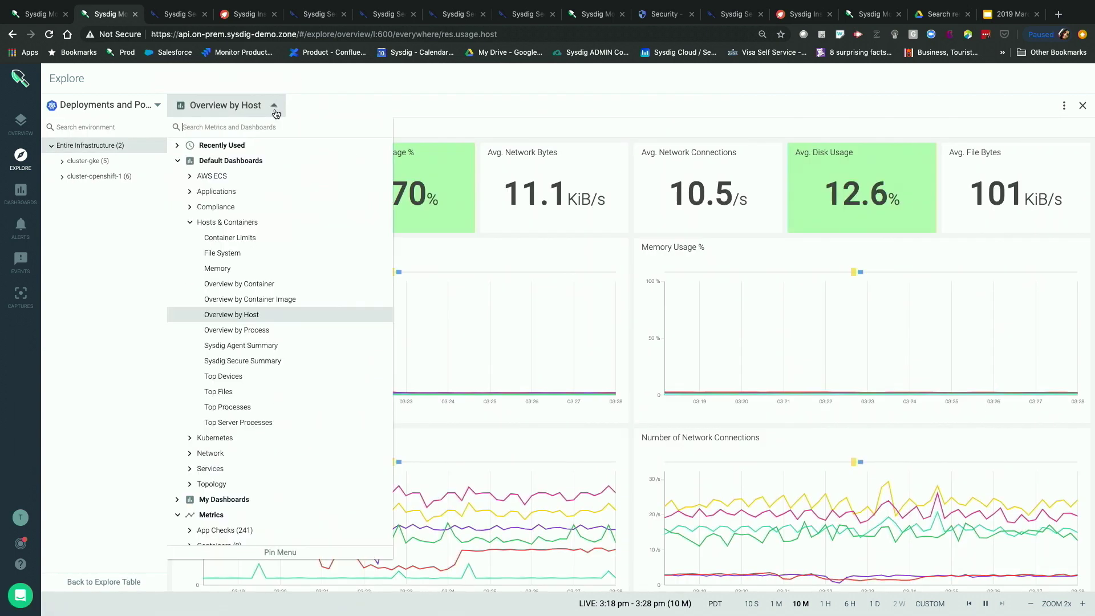
{"action": "left_click", "coordinate": [189, 226]}
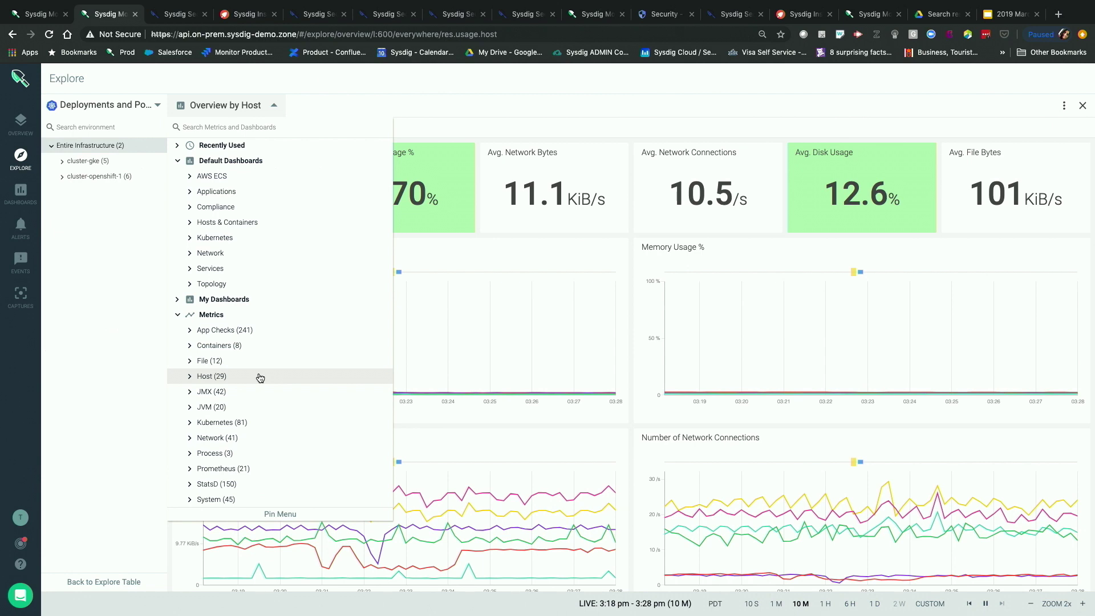
{"action": "left_click", "coordinate": [376, 90]}
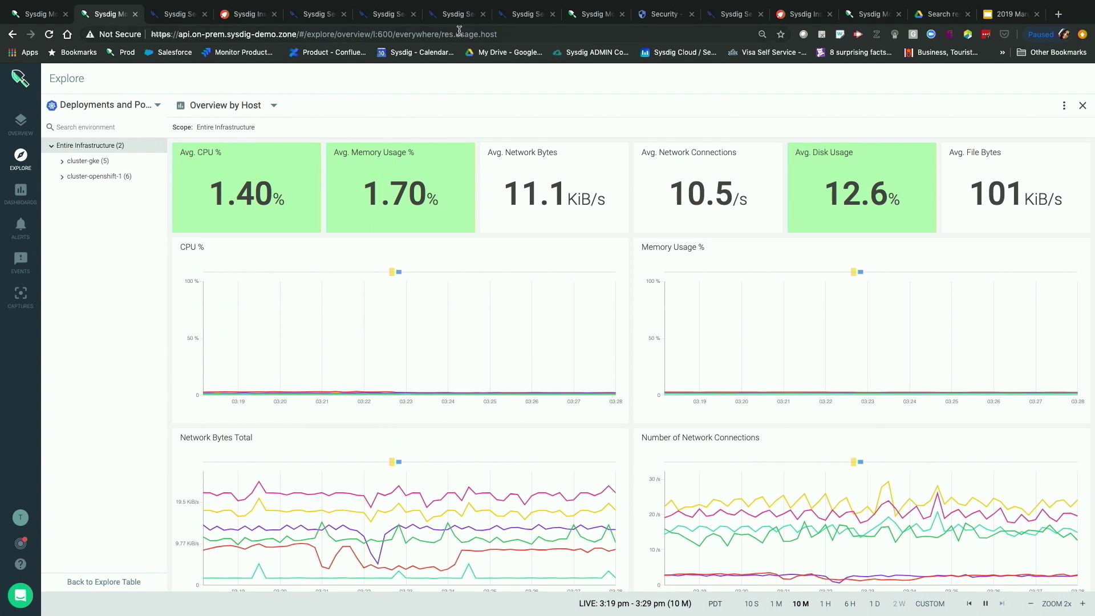
Step: Switch to the Google Slides presentation and show slide 4, the closing summary with "Thank You"
{"action": "left_click", "coordinate": [1011, 15]}
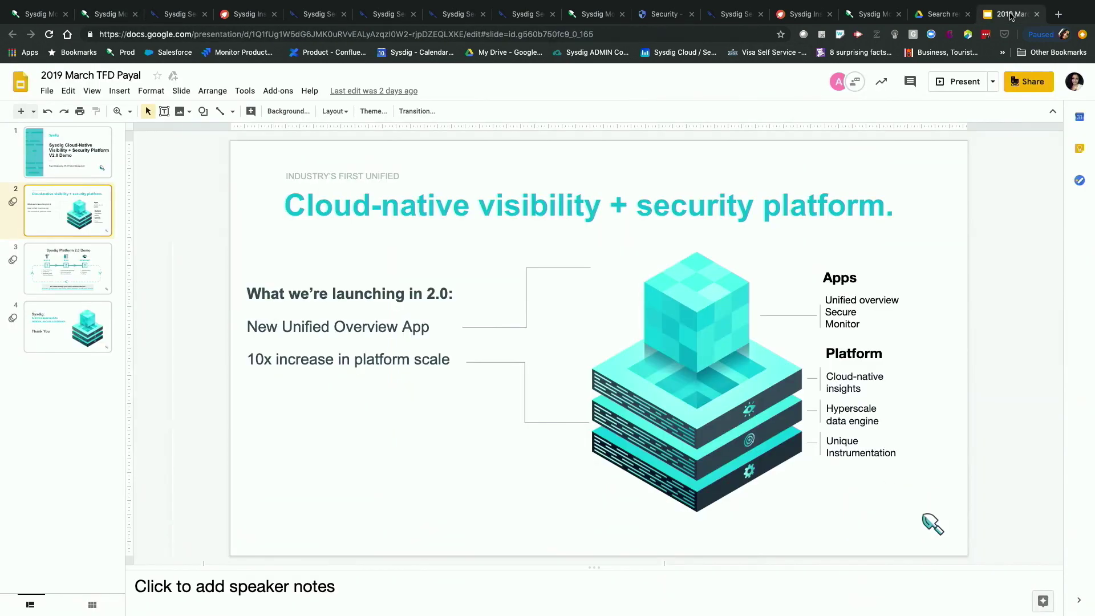
{"action": "left_click", "coordinate": [80, 317]}
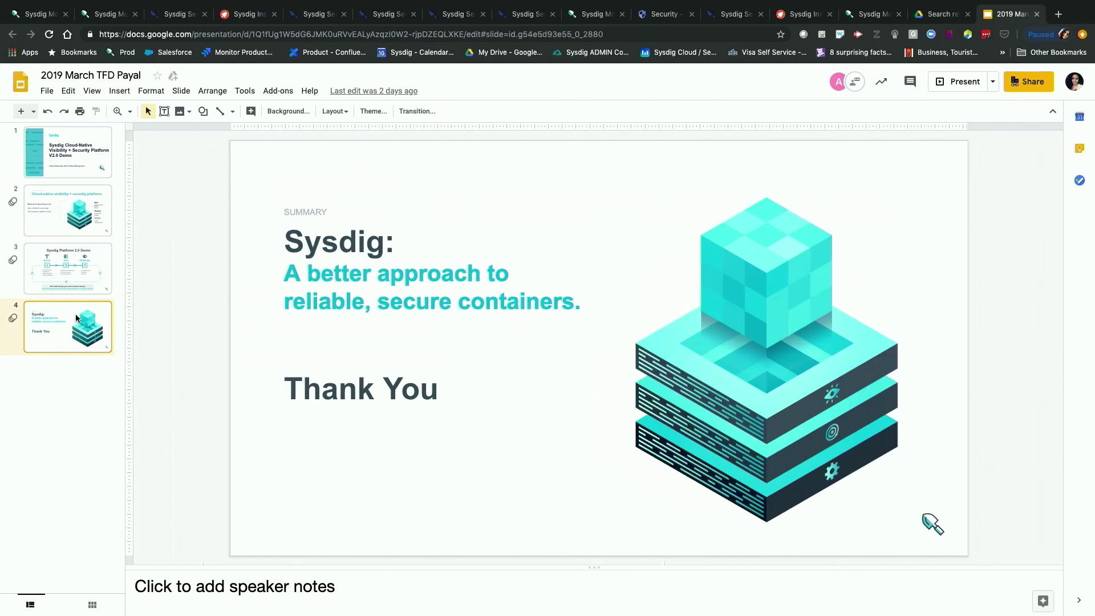